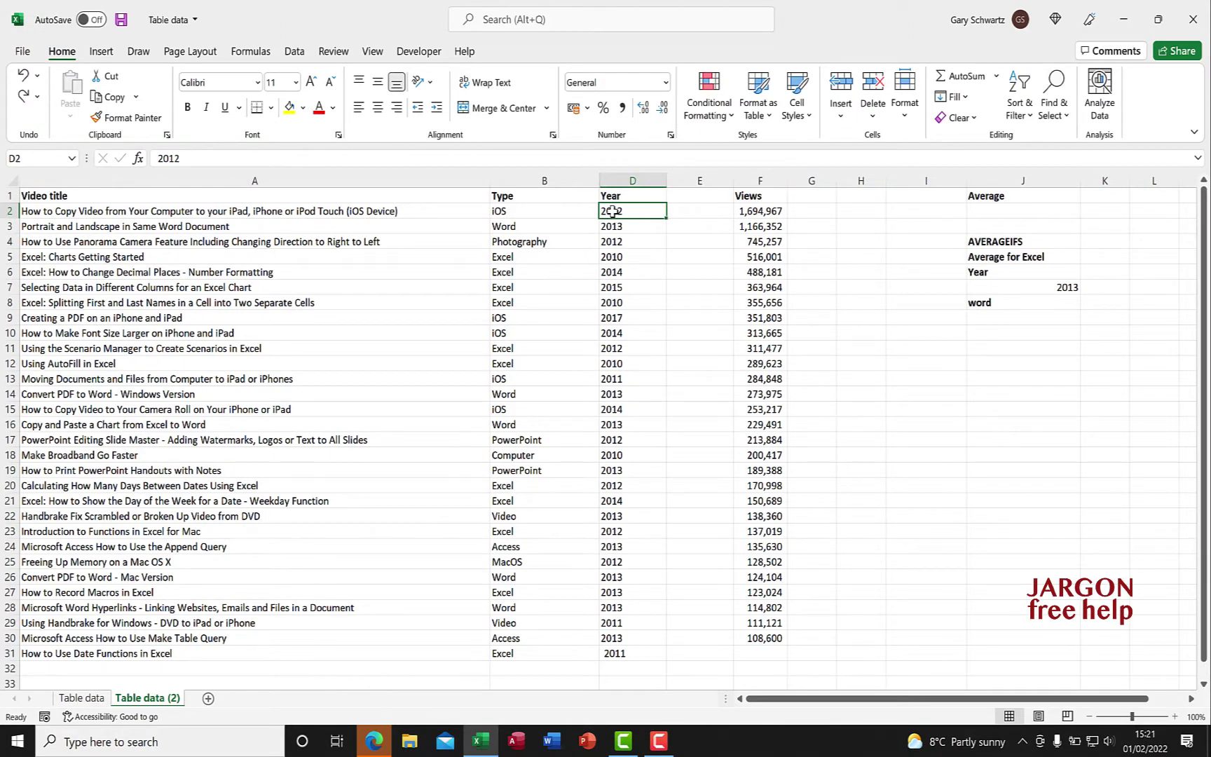
Step: Select and copy the Year values in D2:D31
{"action": "left_click_drag", "start_coordinate": [612, 211], "coordinate": [627, 653]}
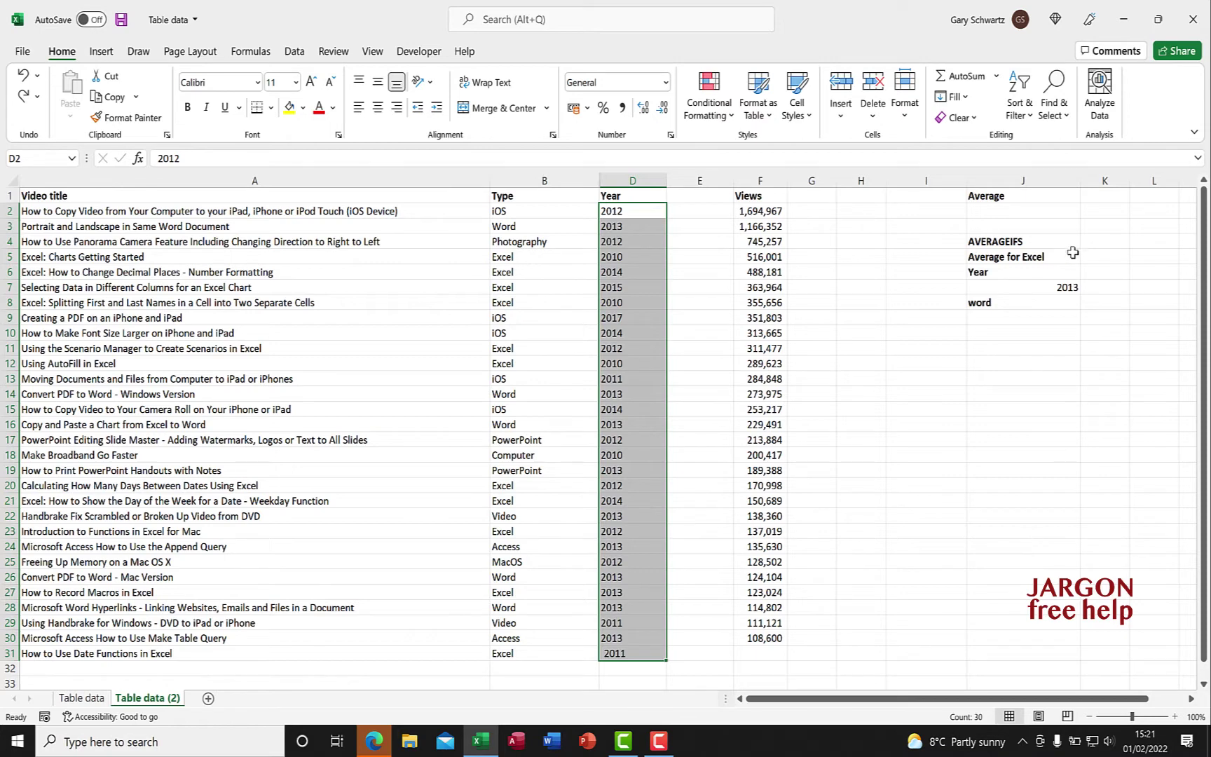
{"action": "left_click", "coordinate": [1096, 241]}
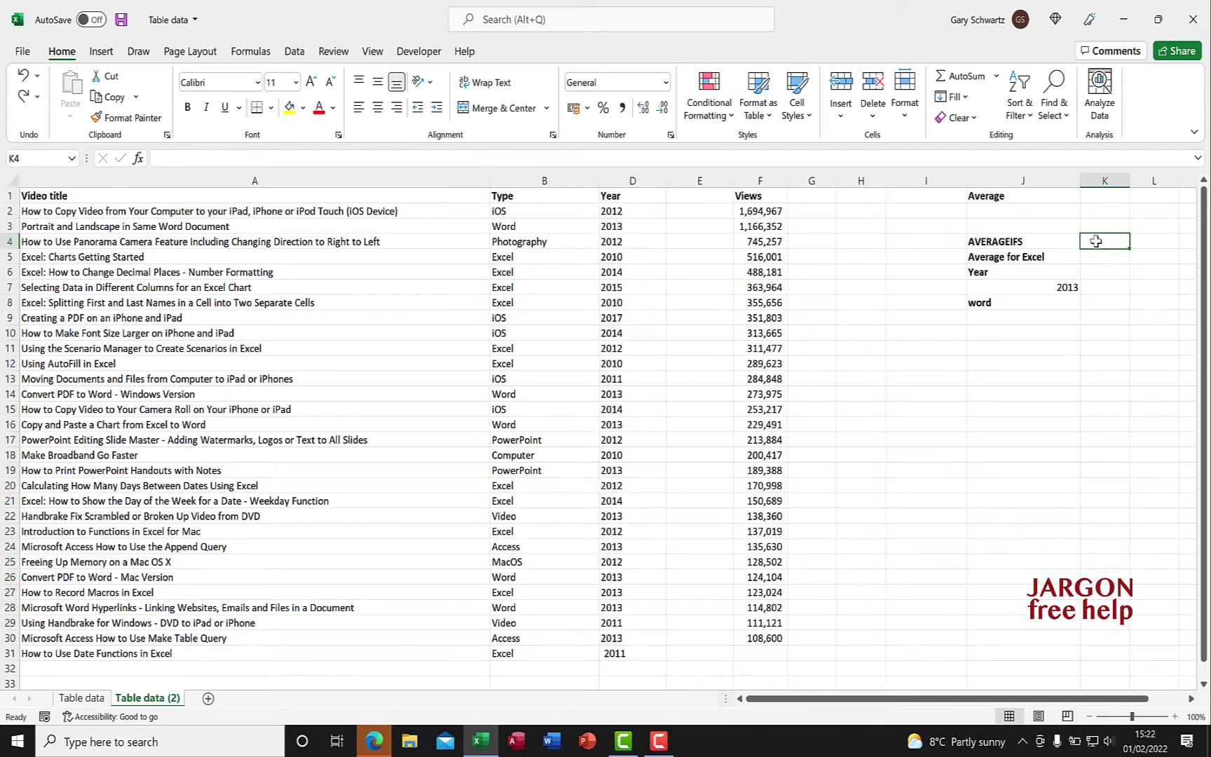
{"action": "left_click", "coordinate": [633, 213]}
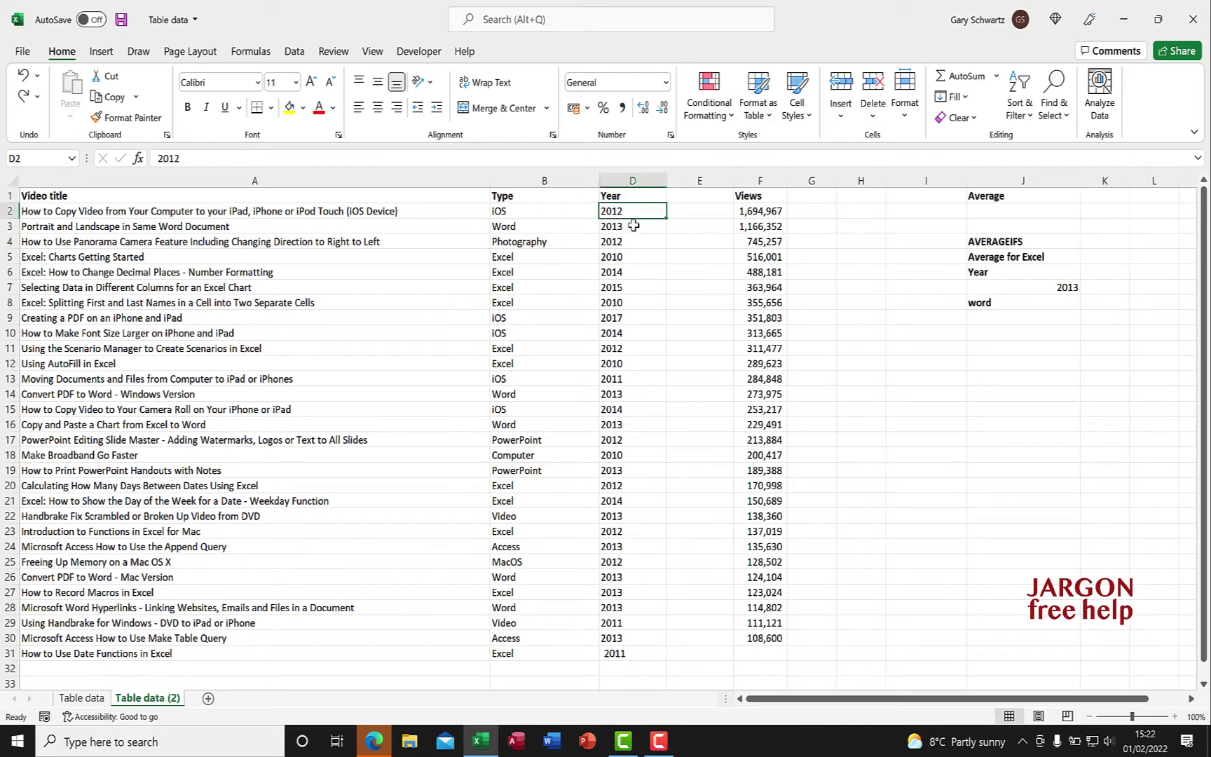
{"action": "left_click_drag", "start_coordinate": [634, 225], "coordinate": [629, 653]}
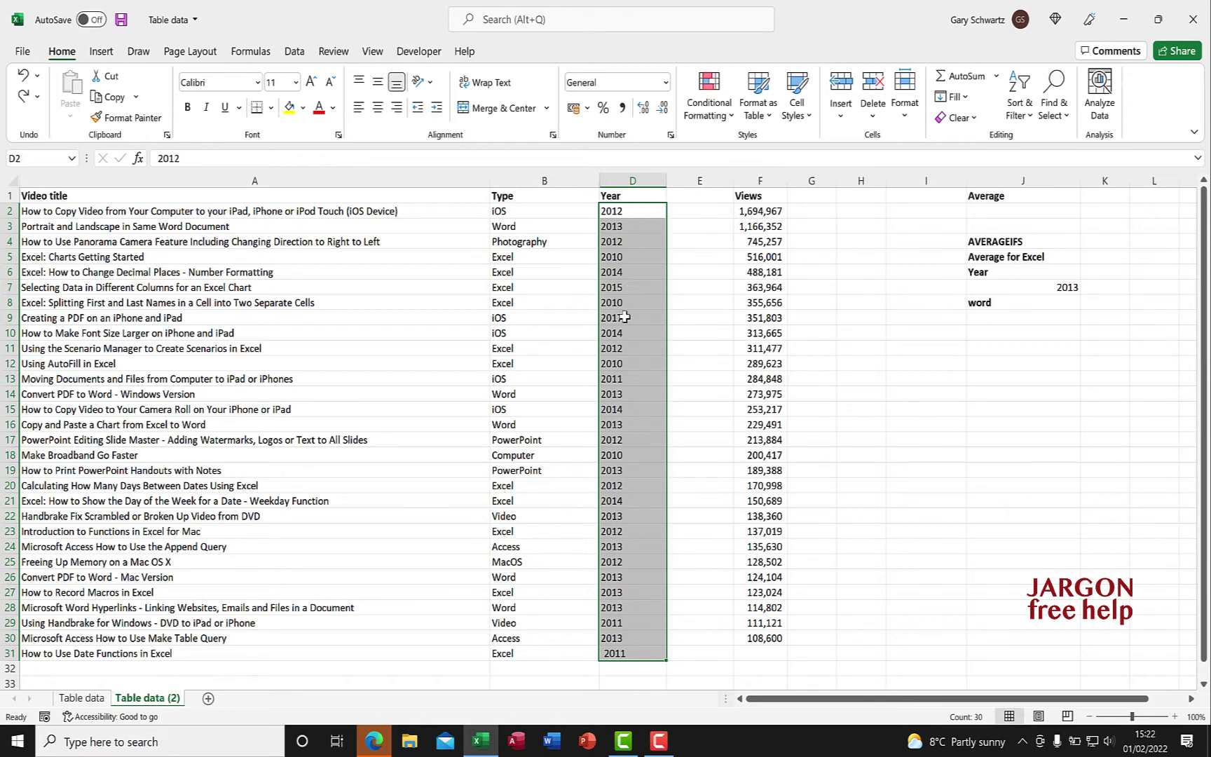
{"action": "right_click", "coordinate": [629, 442]}
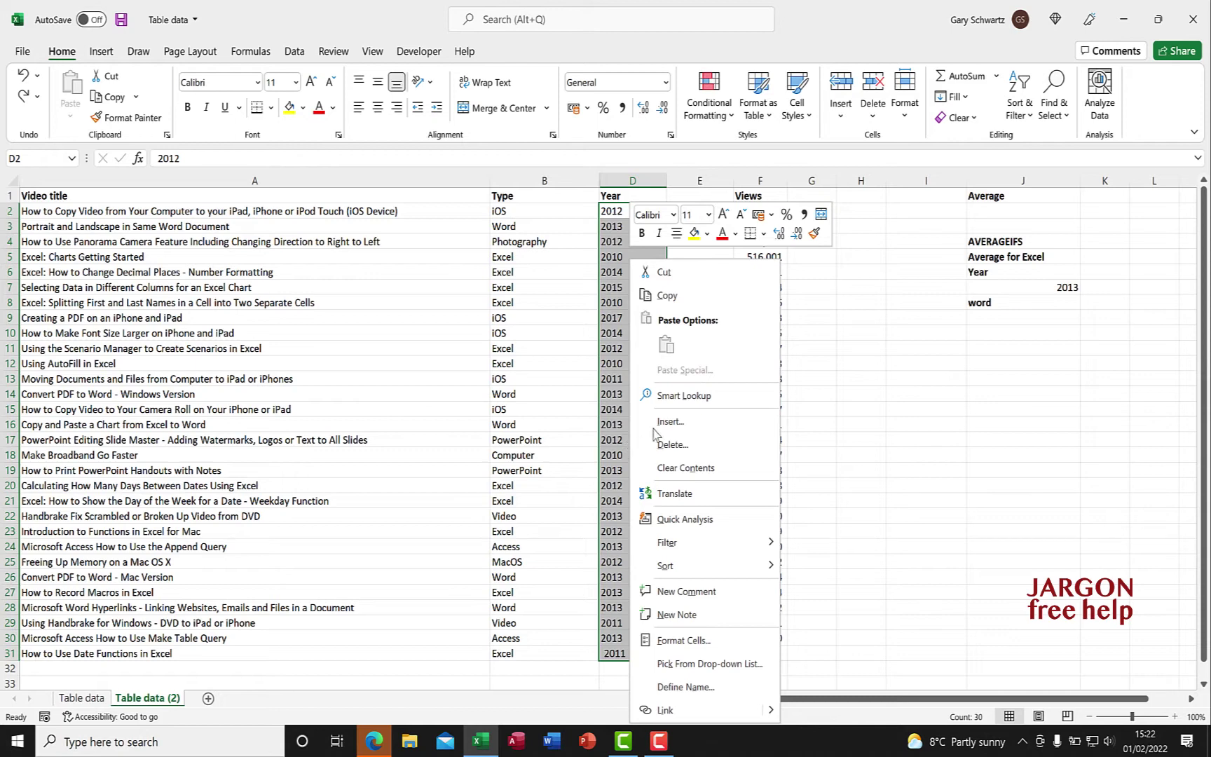
{"action": "left_click", "coordinate": [687, 302]}
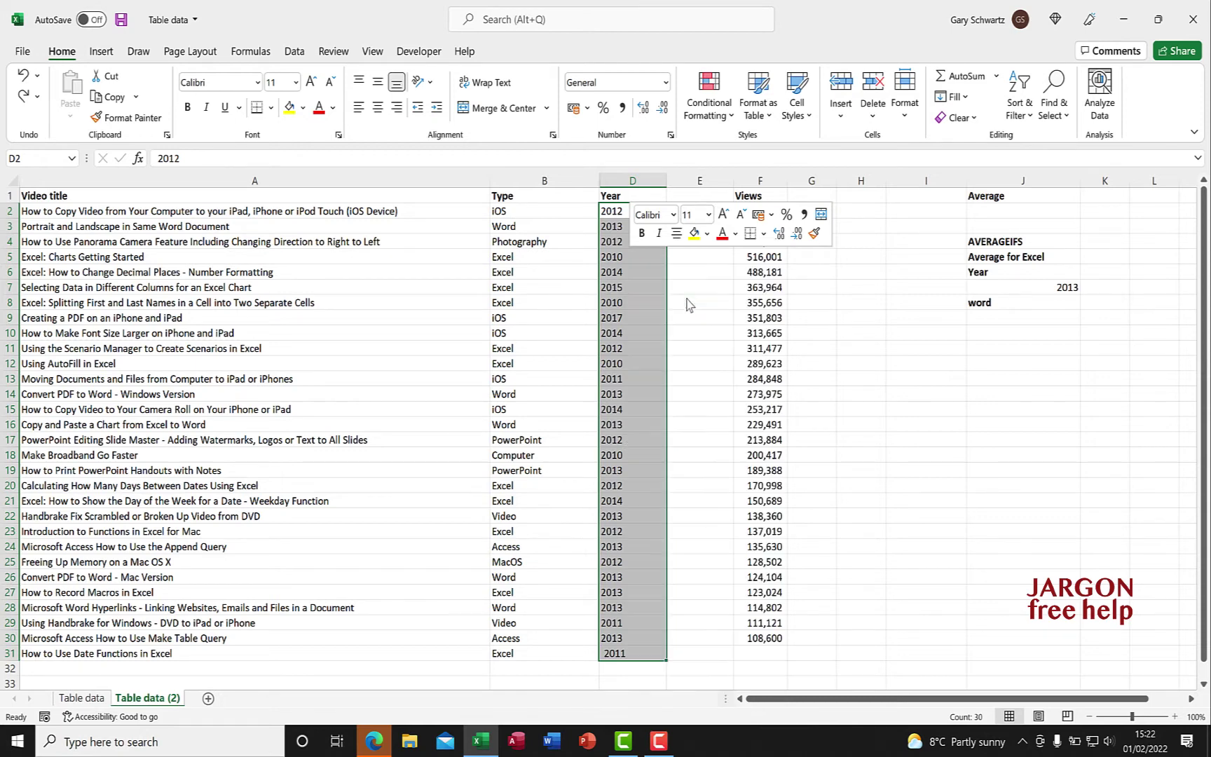
Step: Paste the years into E2 and convert the text-stored values to numbers
{"action": "left_click", "coordinate": [692, 212]}
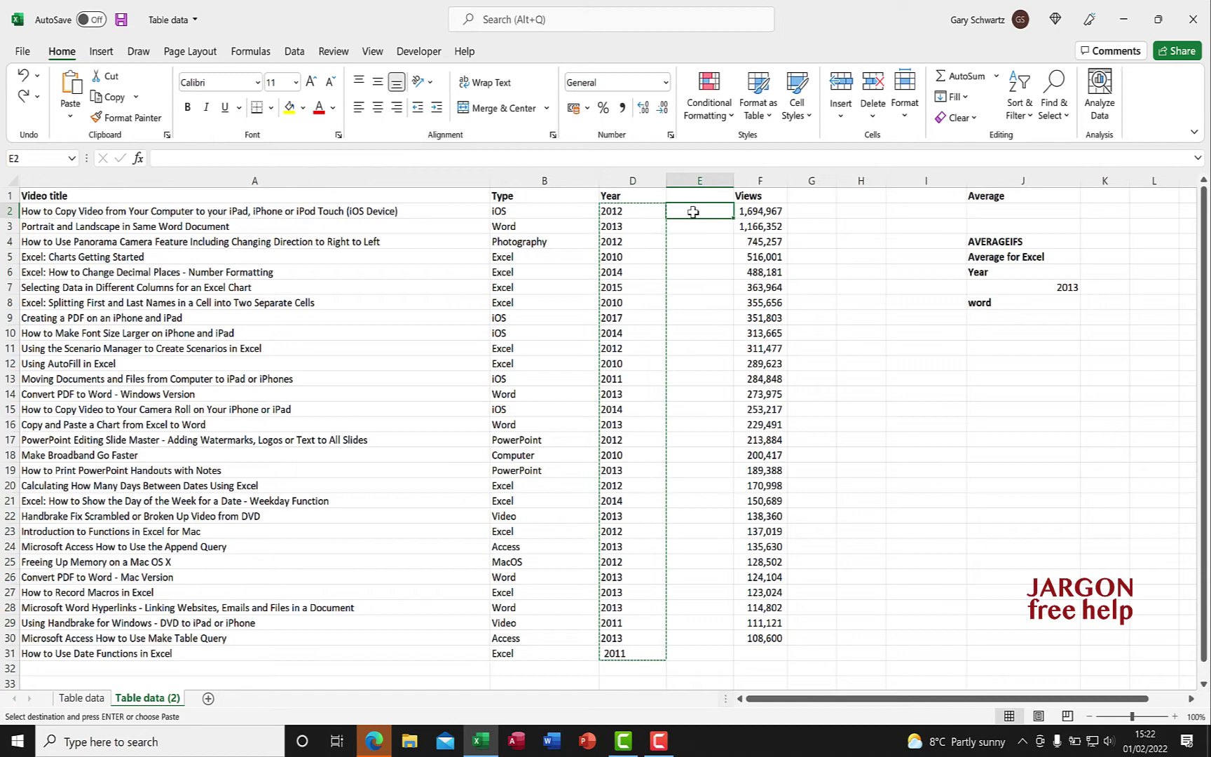
{"action": "right_click", "coordinate": [692, 212]}
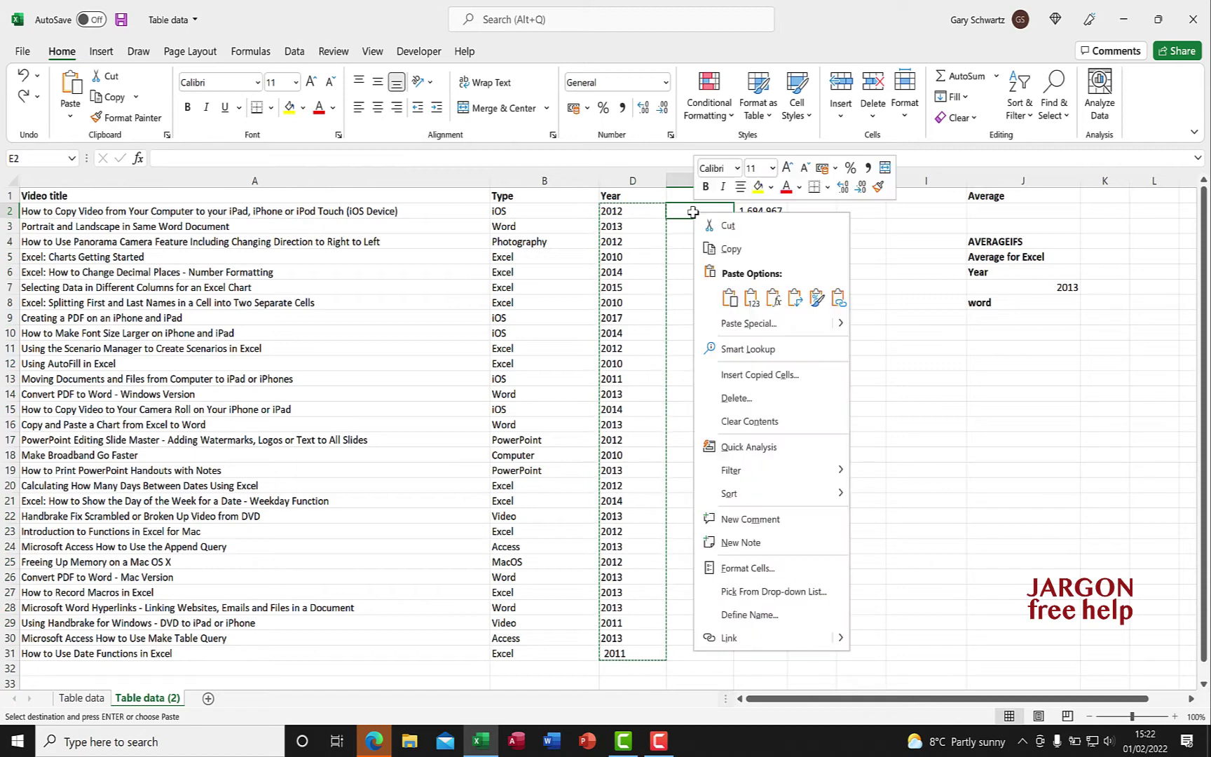
{"action": "left_click", "coordinate": [728, 300]}
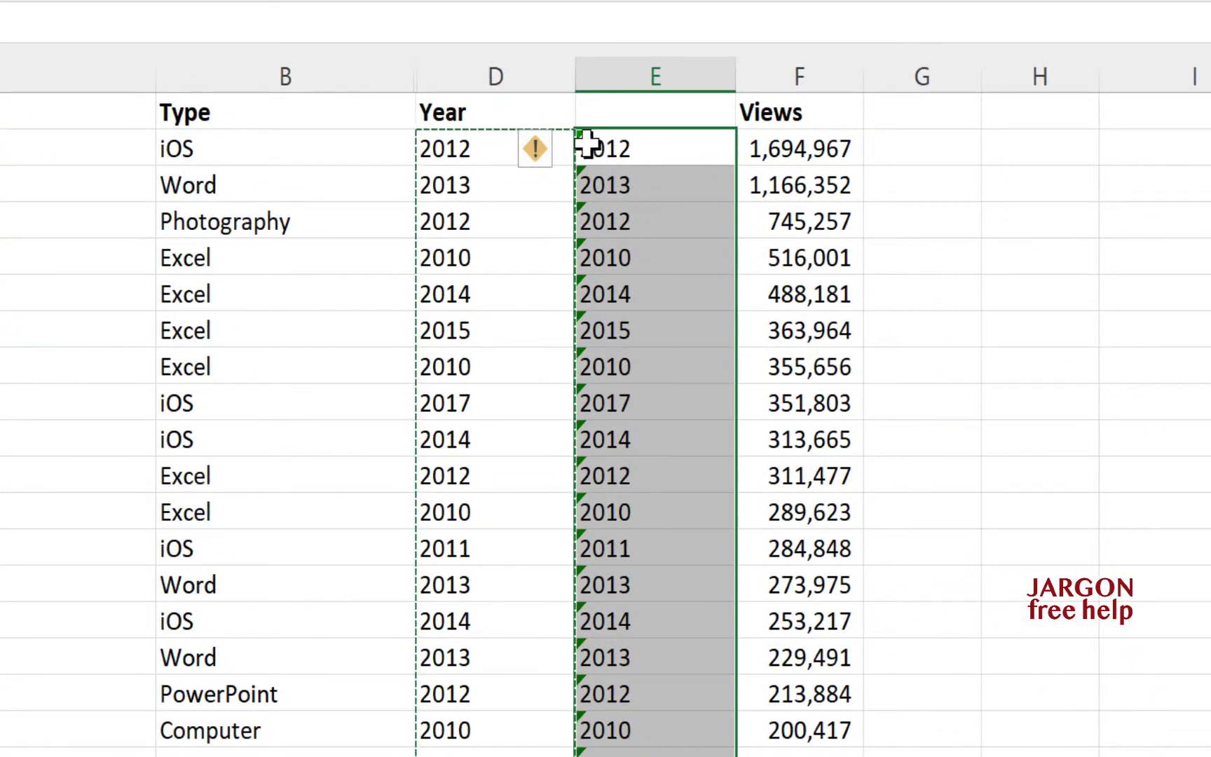
{"action": "mouse_move", "coordinate": [559, 153]}
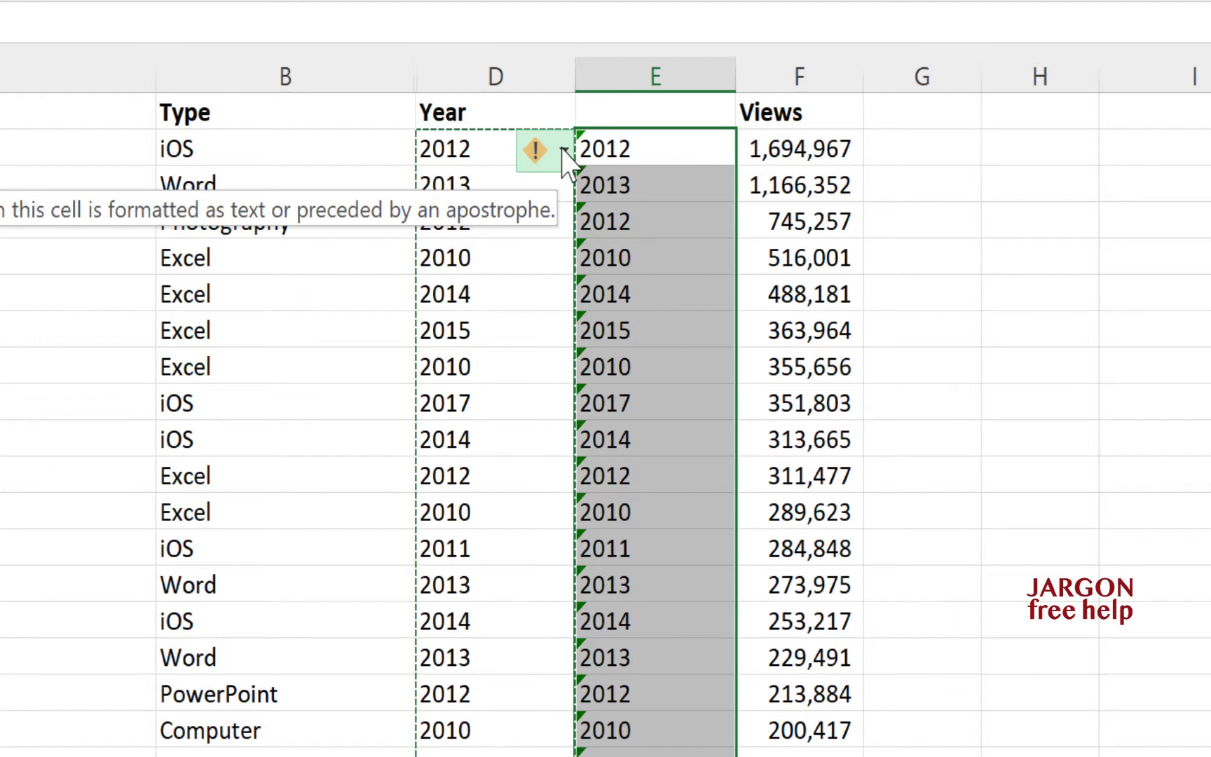
{"action": "left_click", "coordinate": [564, 153]}
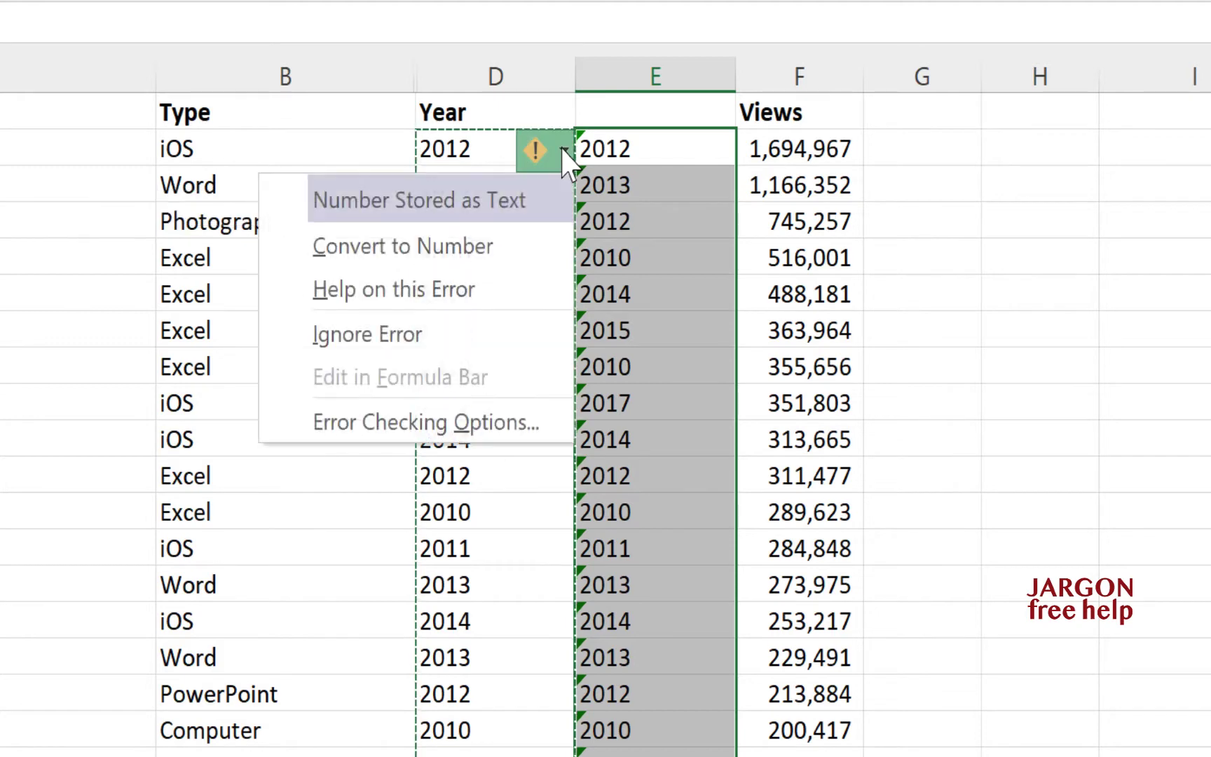
{"action": "left_click", "coordinate": [524, 258]}
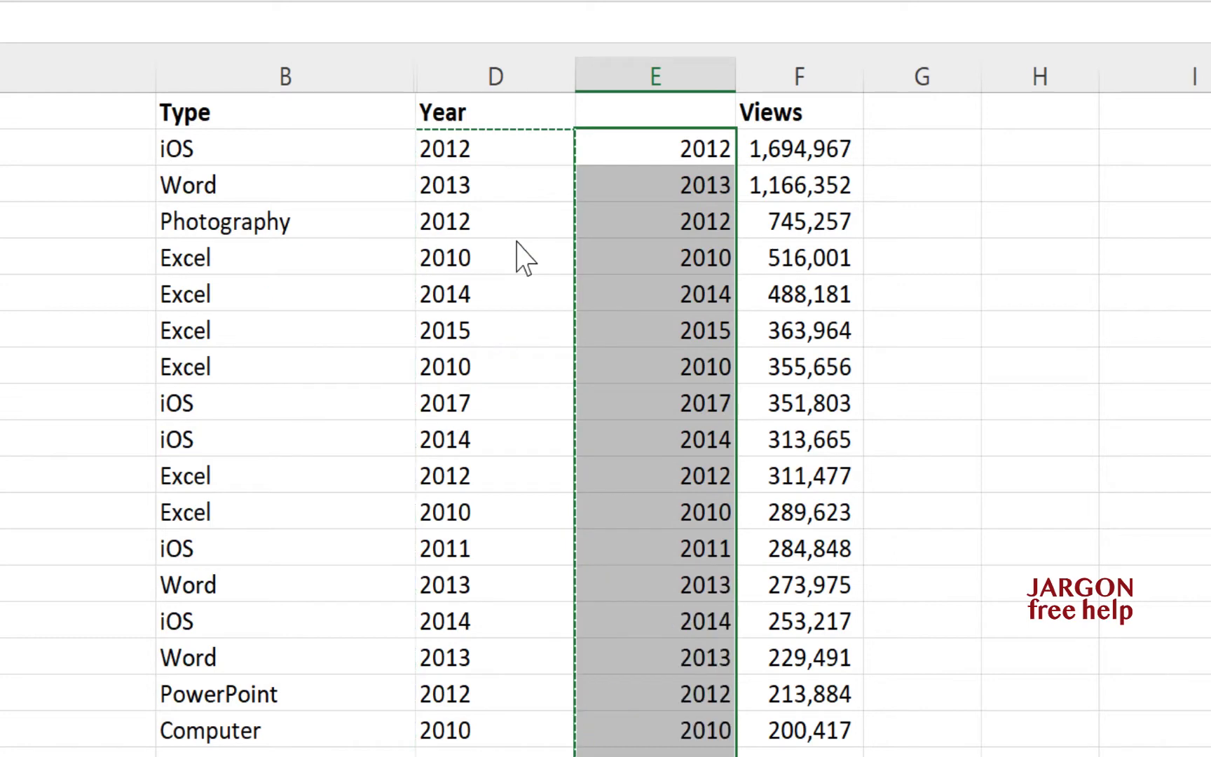
{"action": "left_click", "coordinate": [652, 194]}
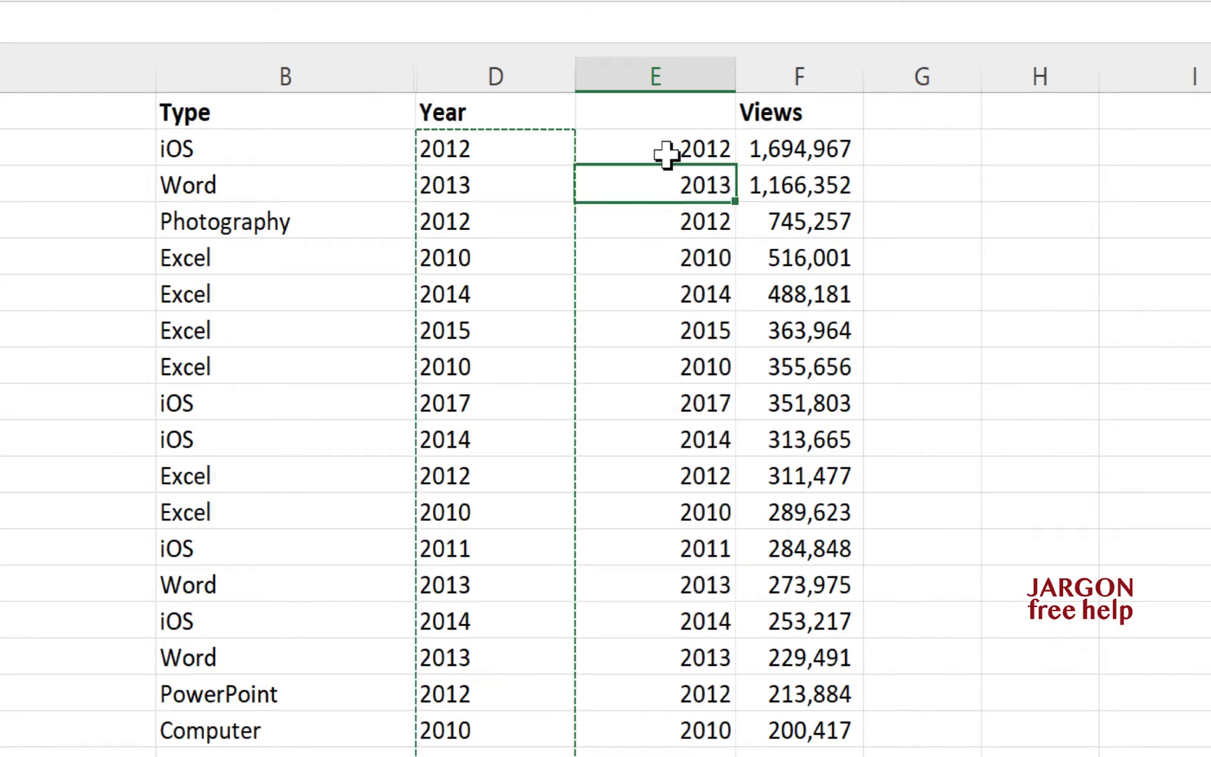
Step: Undo the number conversion and clear the pasted years from E2:E31
{"action": "key", "text": "ctrl+z"}
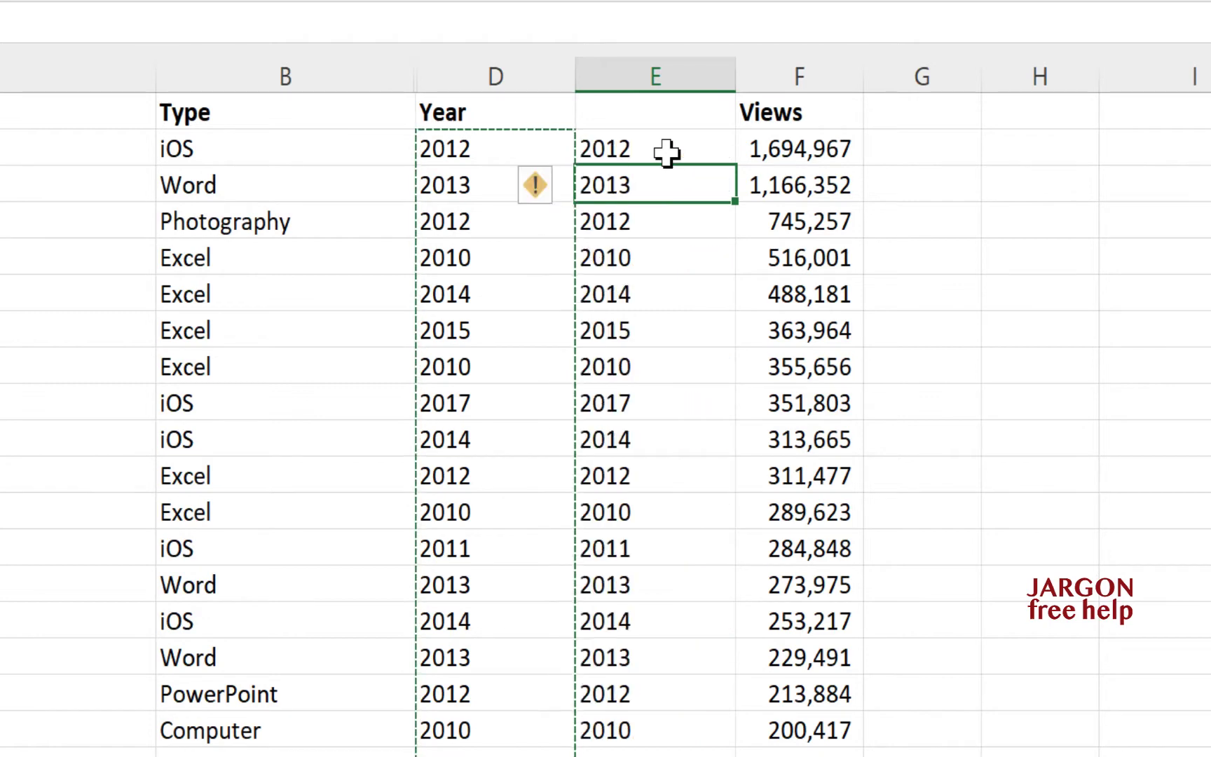
{"action": "left_click", "coordinate": [666, 151]}
{"action": "key", "text": "ctrl+shift+Down"}
{"action": "key", "text": "Delete"}
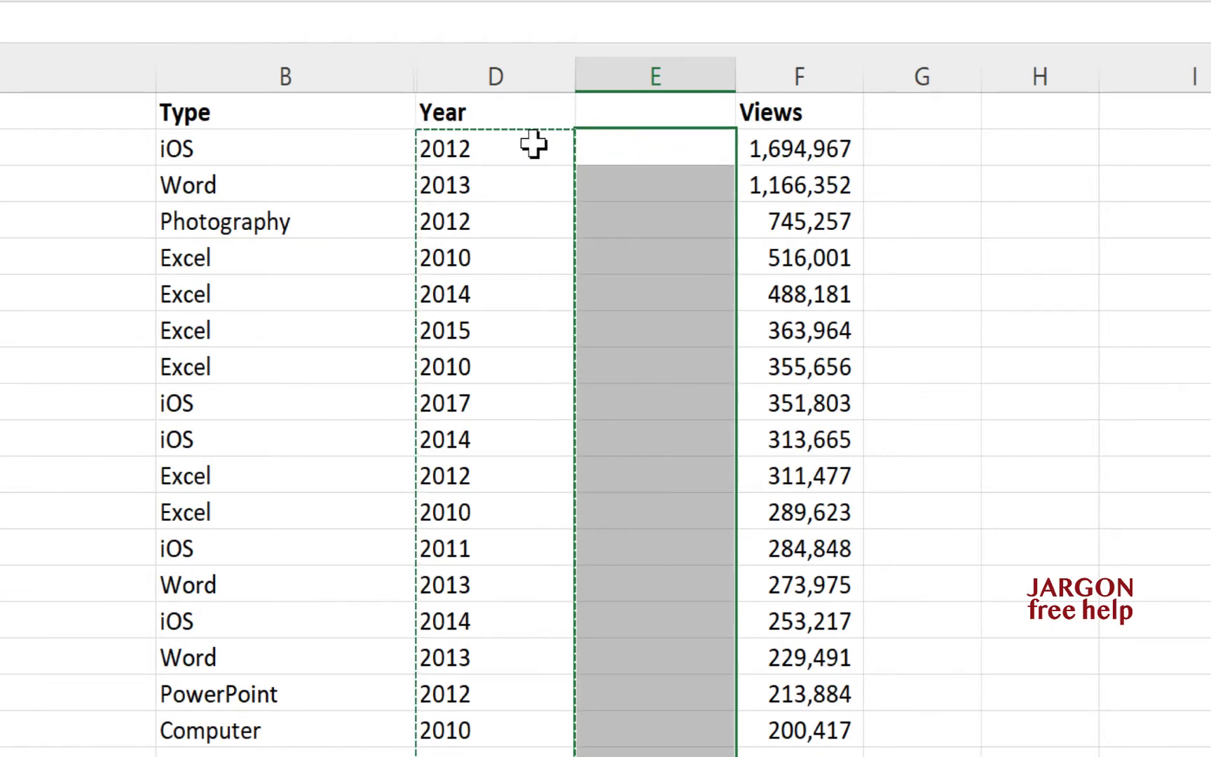
Step: Paste the copied years back over D2 and convert column D's Year values to numbers
{"action": "left_click", "coordinate": [522, 142]}
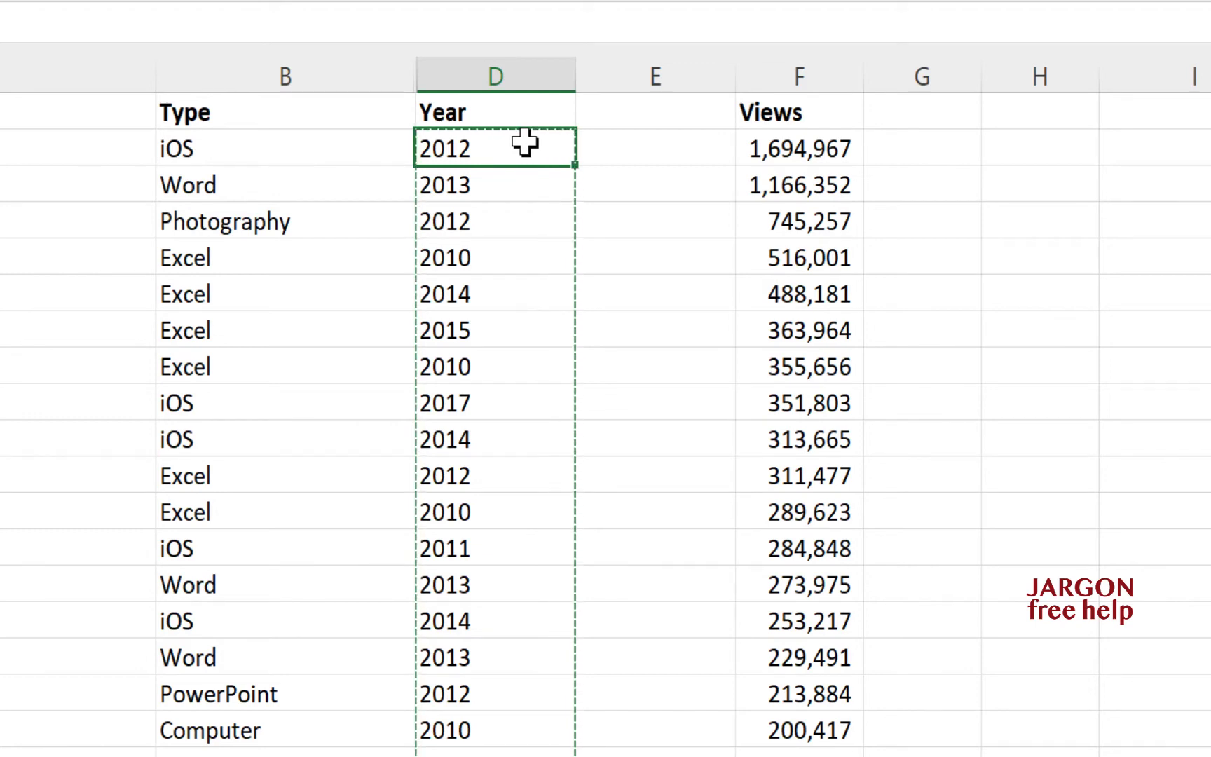
{"action": "right_click", "coordinate": [524, 143]}
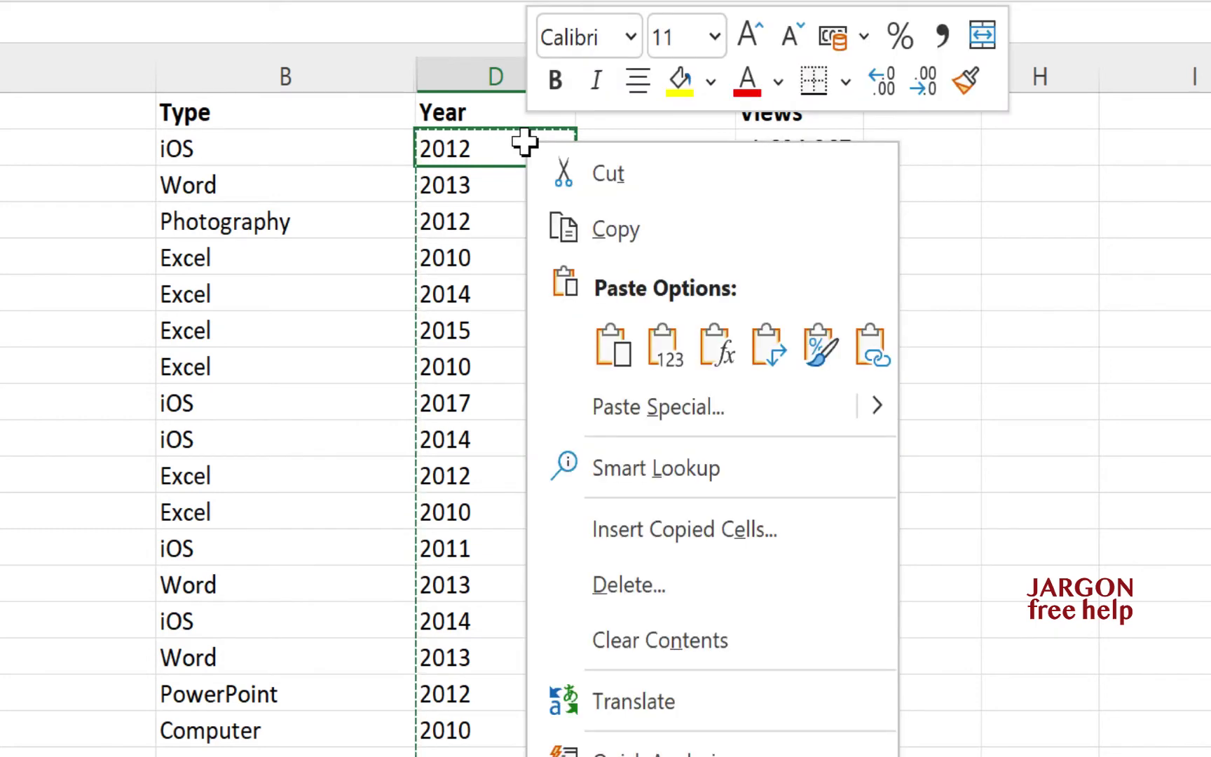
{"action": "left_click", "coordinate": [611, 345]}
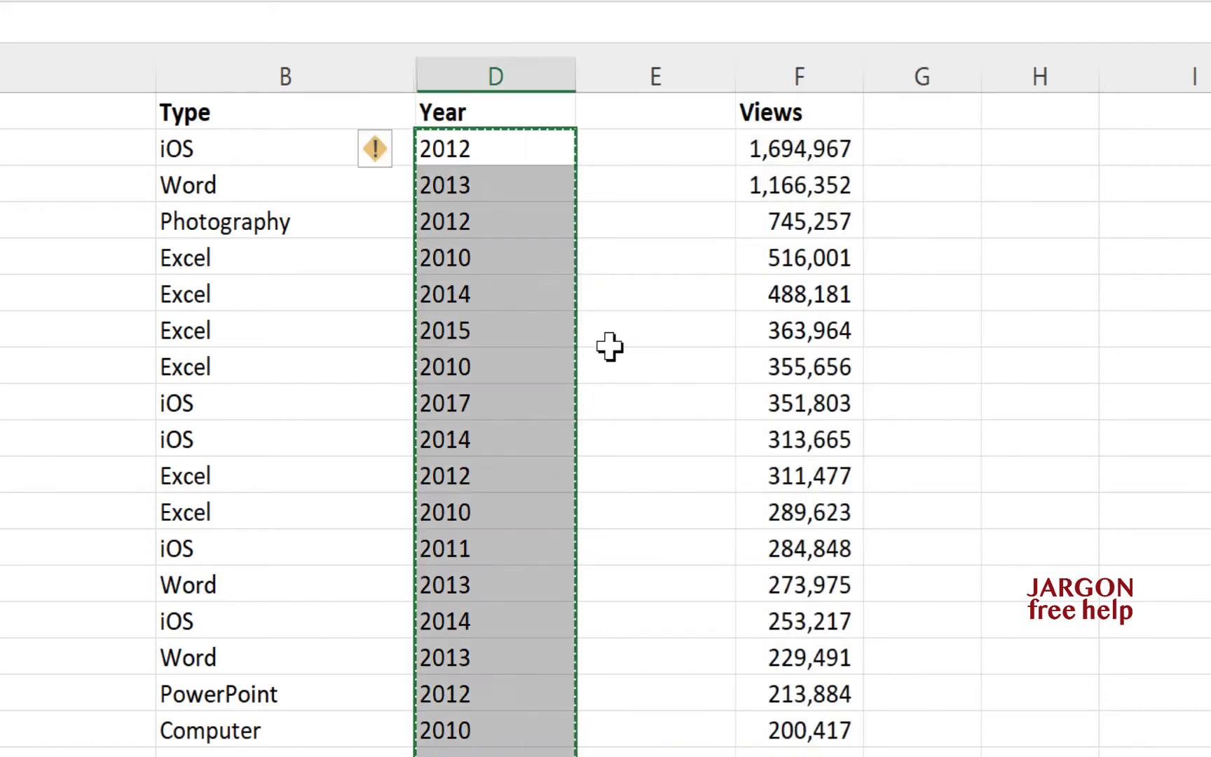
{"action": "left_click", "coordinate": [400, 150]}
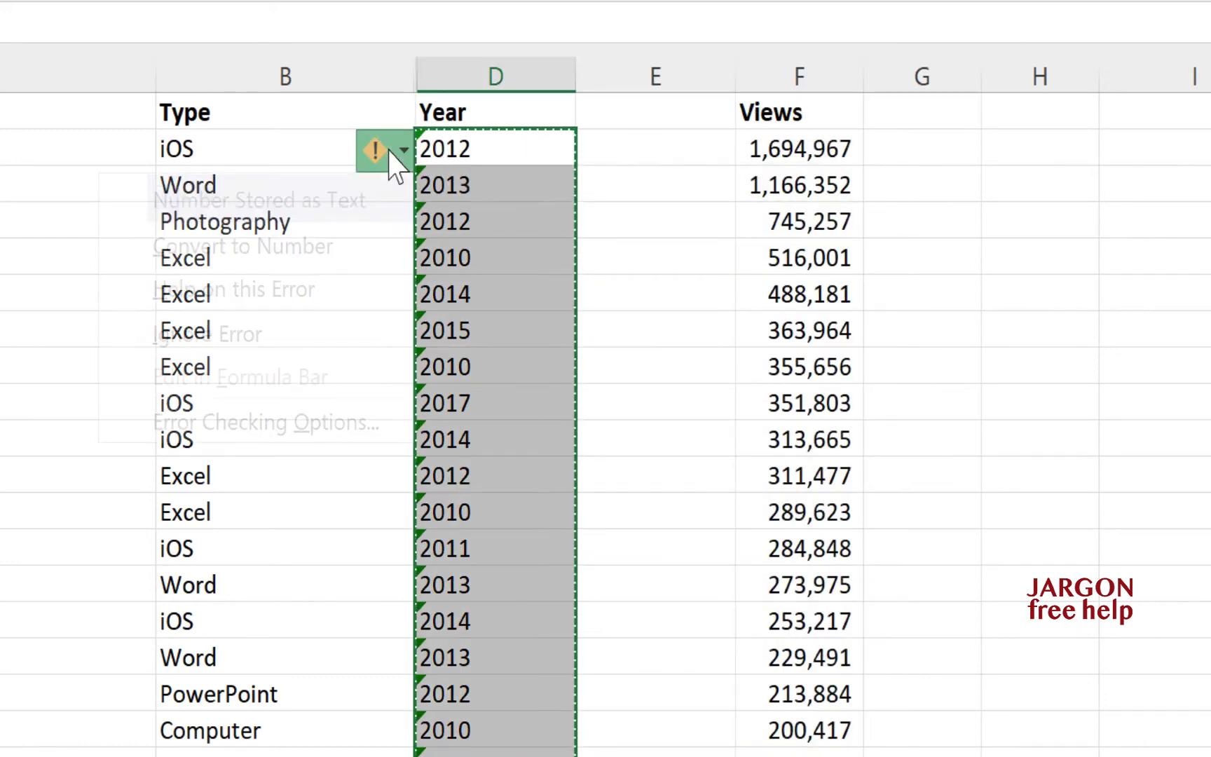
{"action": "left_click", "coordinate": [357, 259]}
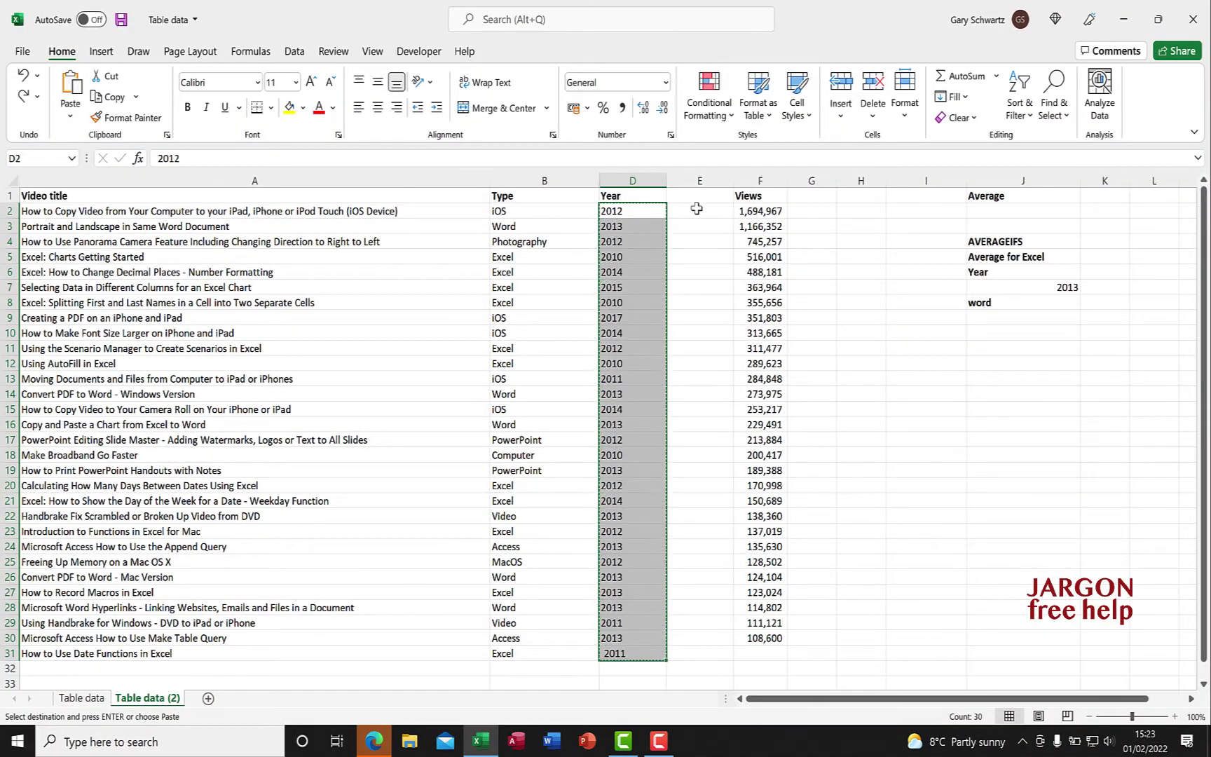
{"action": "left_click", "coordinate": [696, 208]}
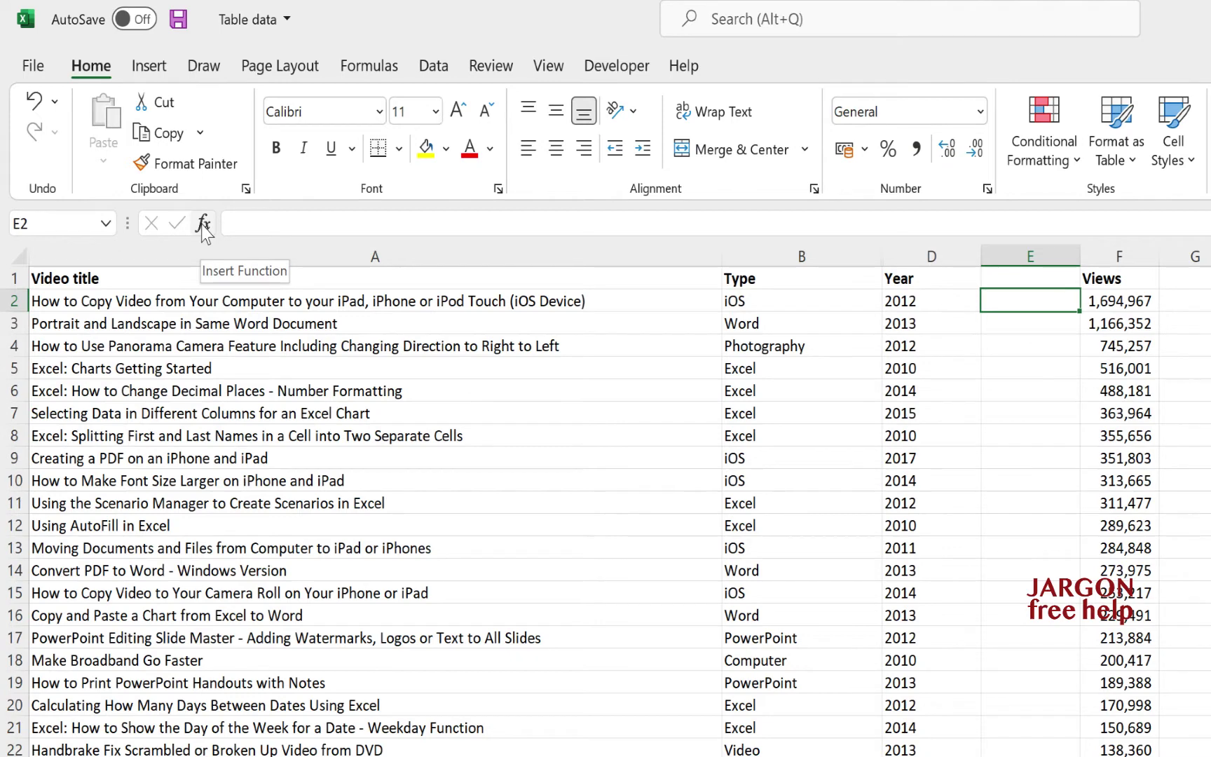
{"action": "left_click", "coordinate": [202, 225]}
{"action": "type", "text": "value"}
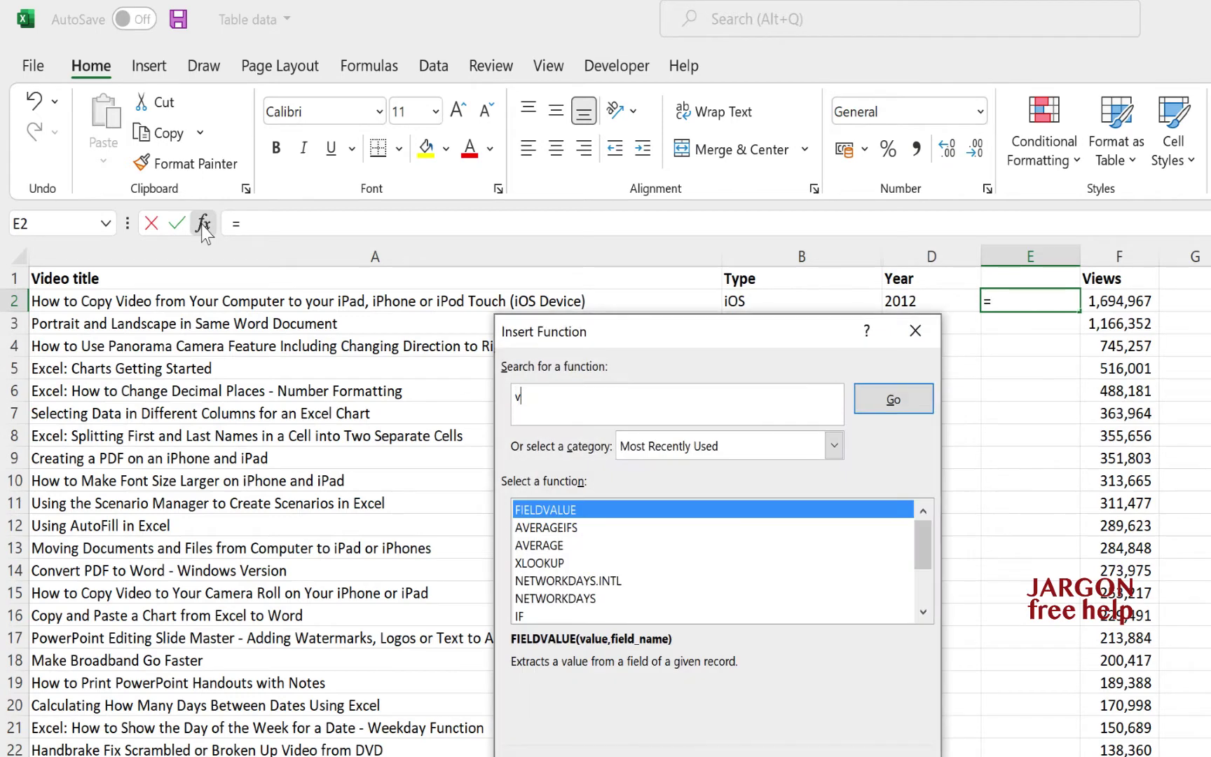
{"action": "left_click", "coordinate": [898, 397]}
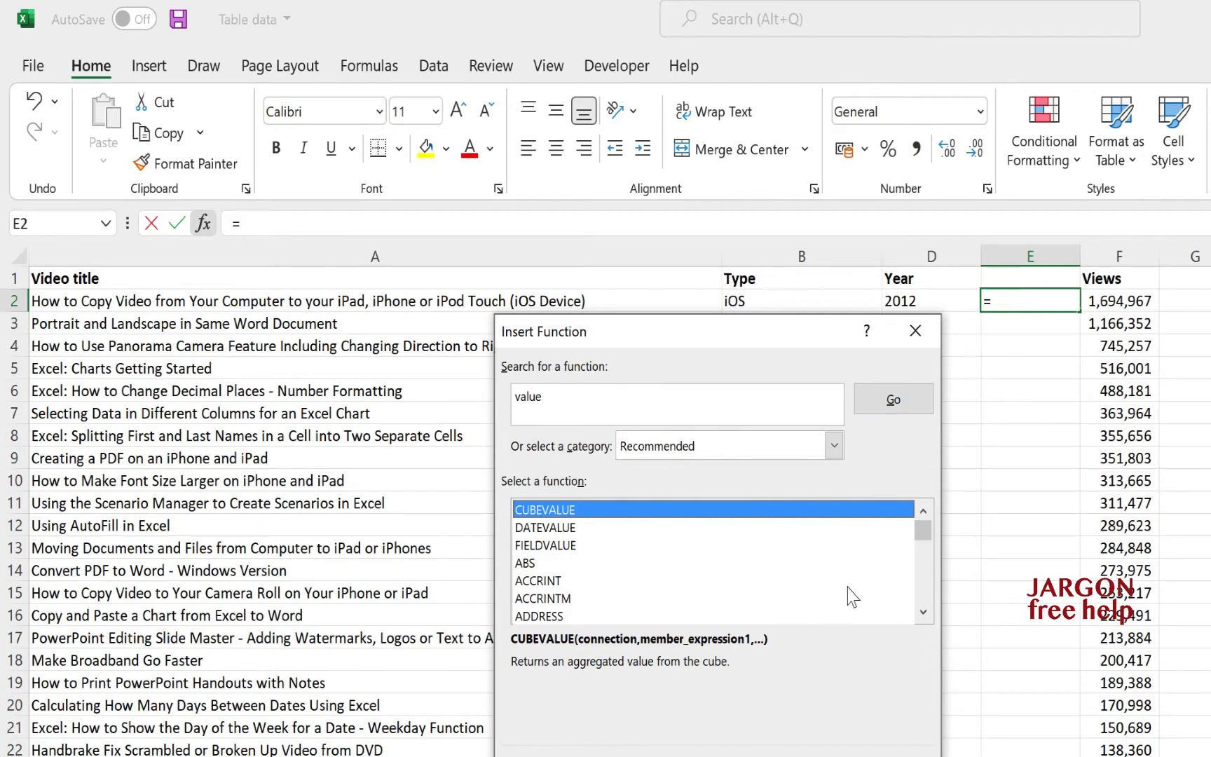
{"action": "left_click", "coordinate": [923, 613]}
{"action": "left_click", "coordinate": [923, 613]}
{"action": "left_click", "coordinate": [923, 612]}
{"action": "left_click", "coordinate": [923, 612]}
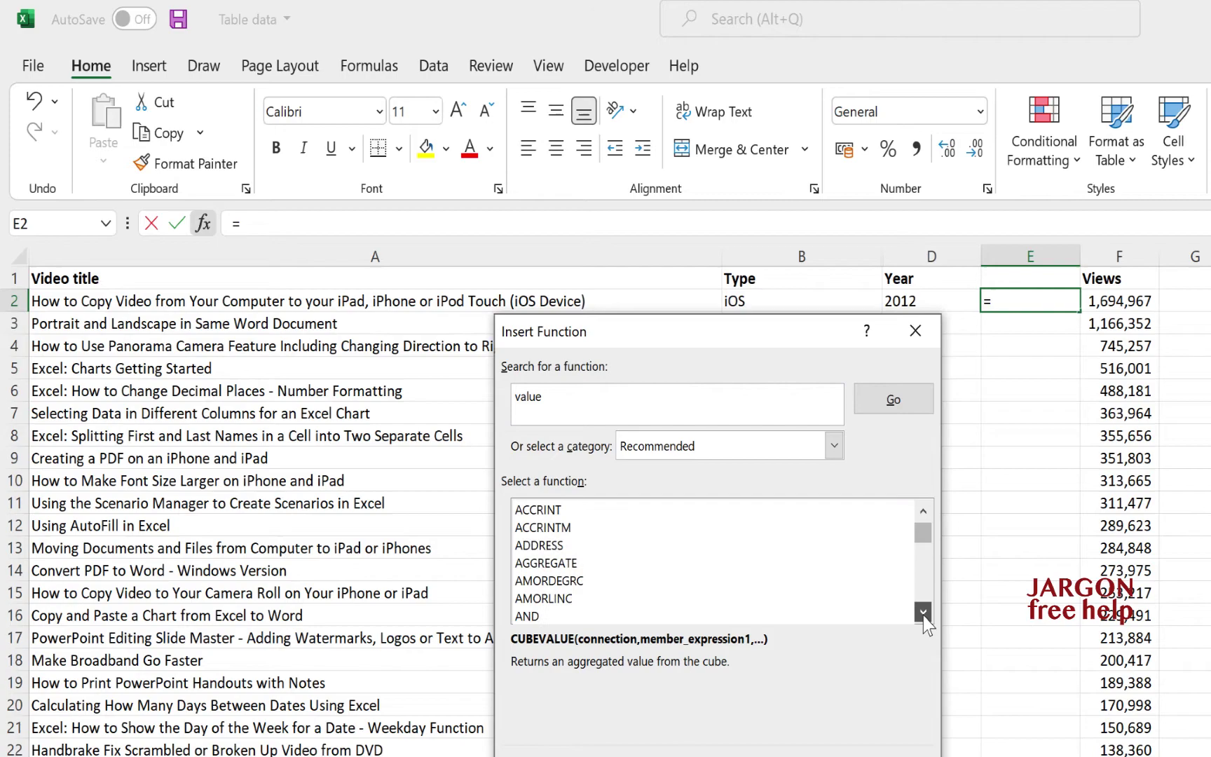
{"action": "left_click", "coordinate": [923, 613]}
{"action": "left_click", "coordinate": [923, 612]}
{"action": "left_click", "coordinate": [923, 612]}
{"action": "left_click", "coordinate": [923, 613]}
{"action": "left_click", "coordinate": [923, 612]}
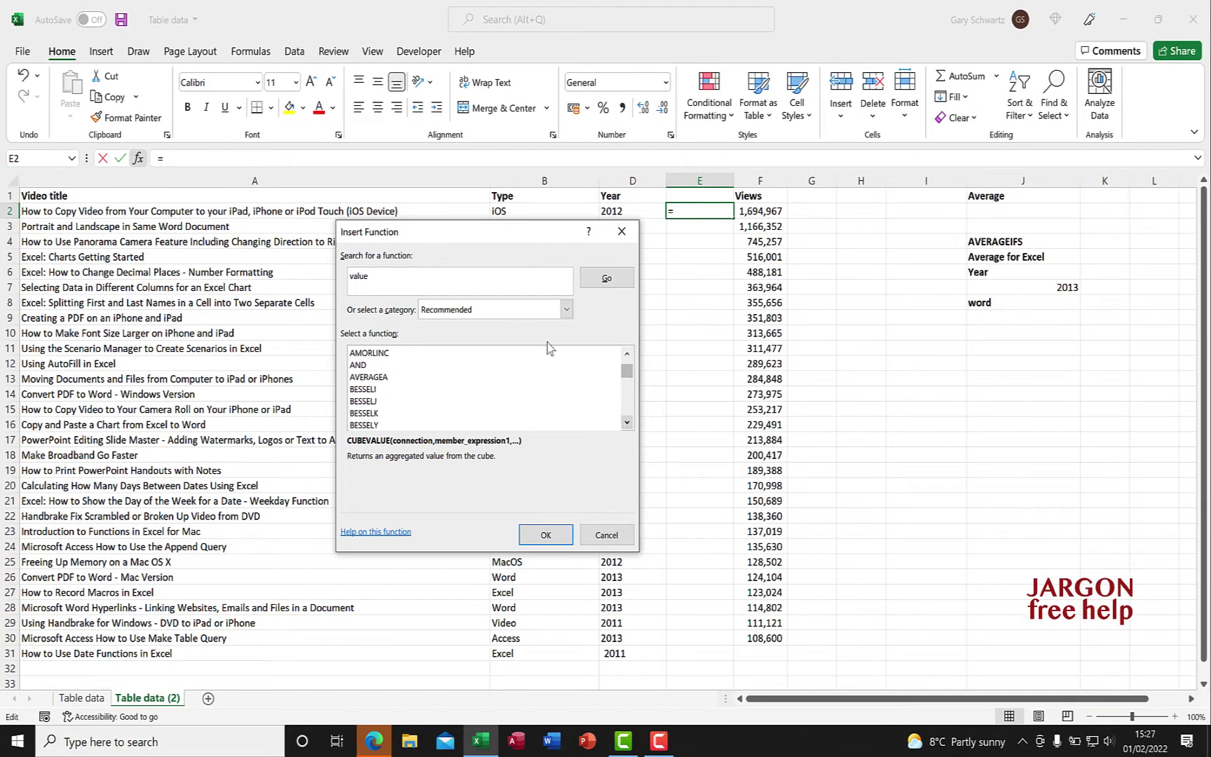
{"action": "left_click", "coordinate": [607, 537]}
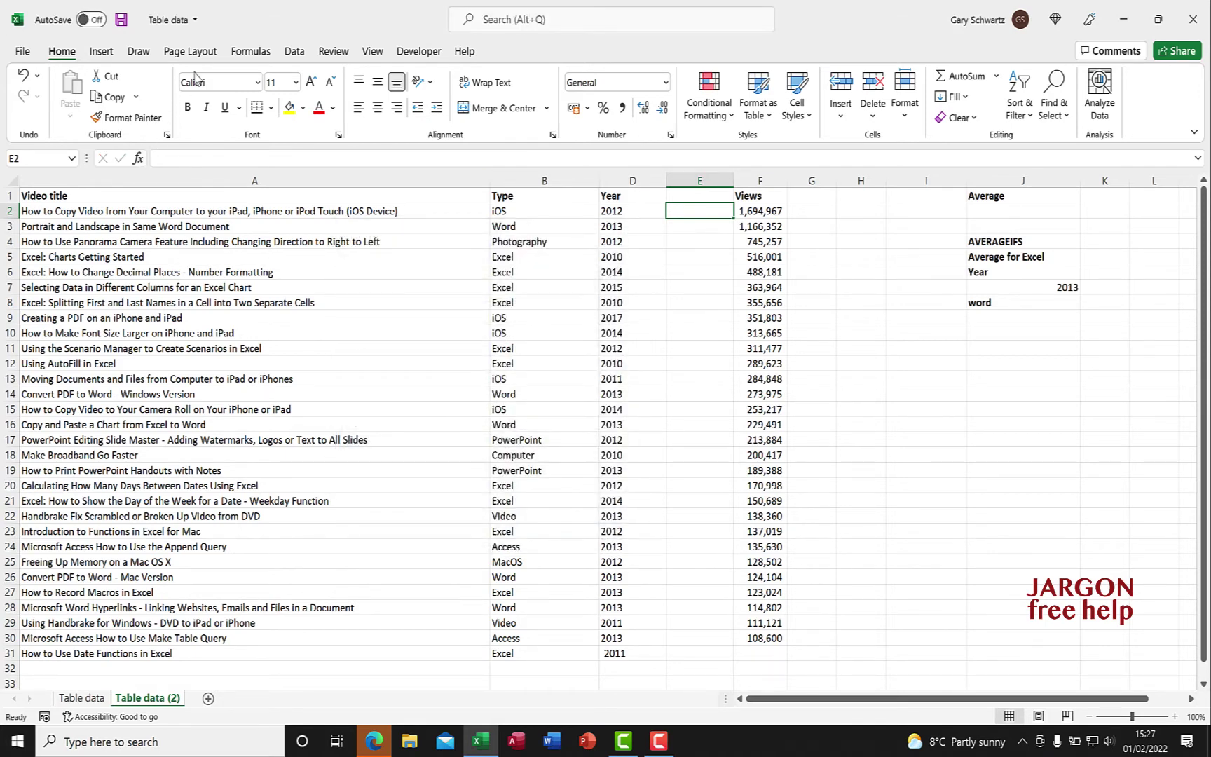
Step: Enter =VALUE(D2) in E2 from the Text functions and fill it down to row 31
{"action": "left_click", "coordinate": [259, 56]}
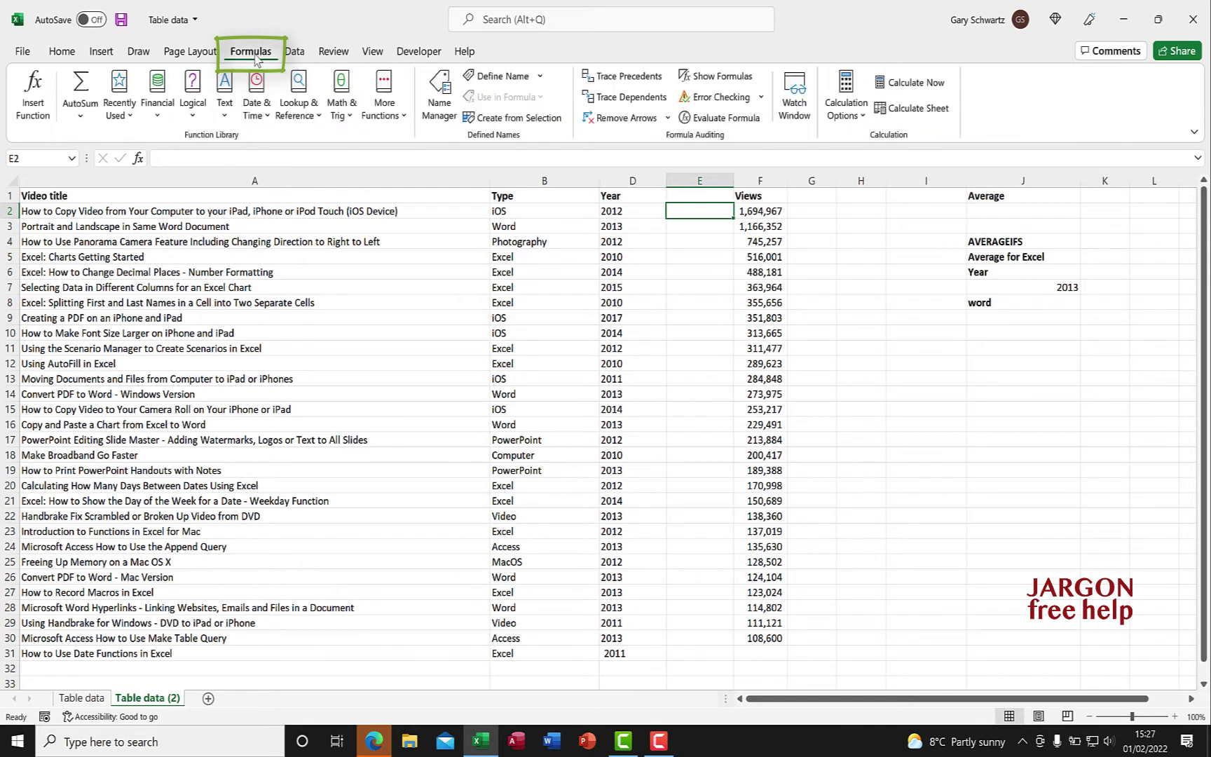
{"action": "left_click", "coordinate": [226, 108]}
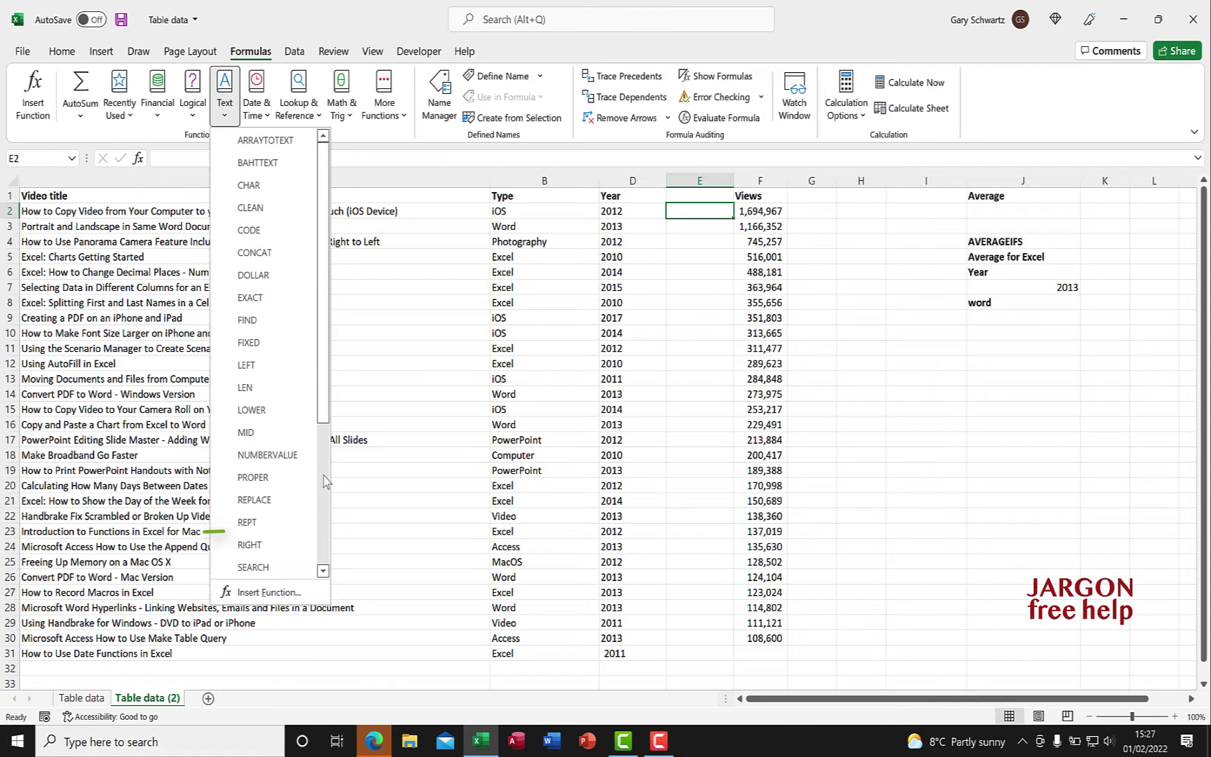
{"action": "scroll", "coordinate": [326, 482], "scroll_direction": "down", "scroll_amount": 3}
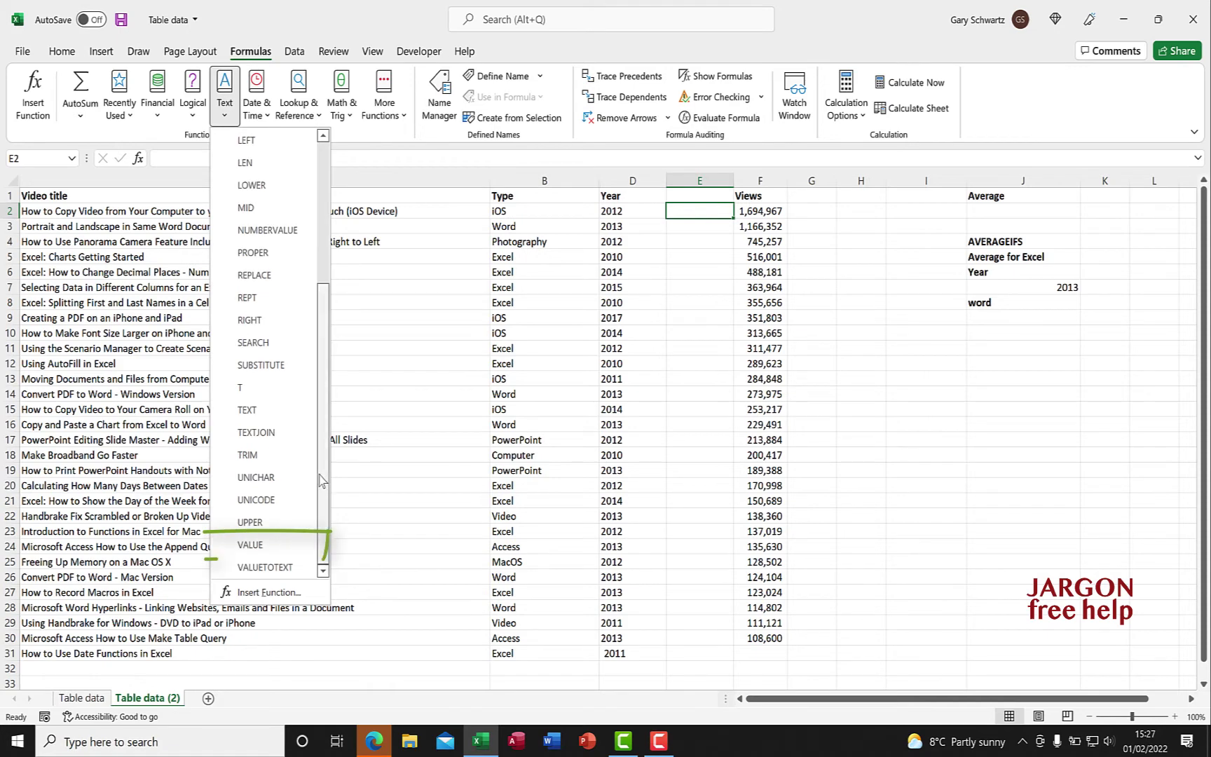
{"action": "left_click", "coordinate": [269, 546]}
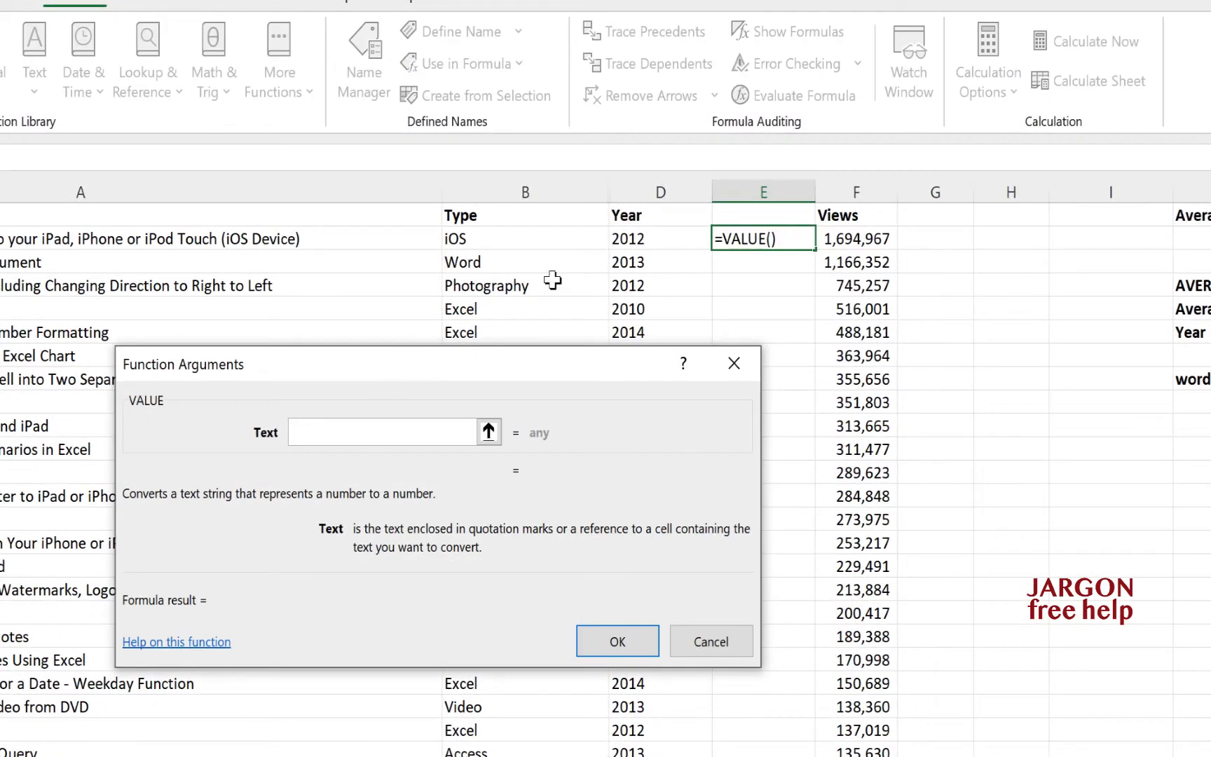
{"action": "left_click", "coordinate": [644, 239]}
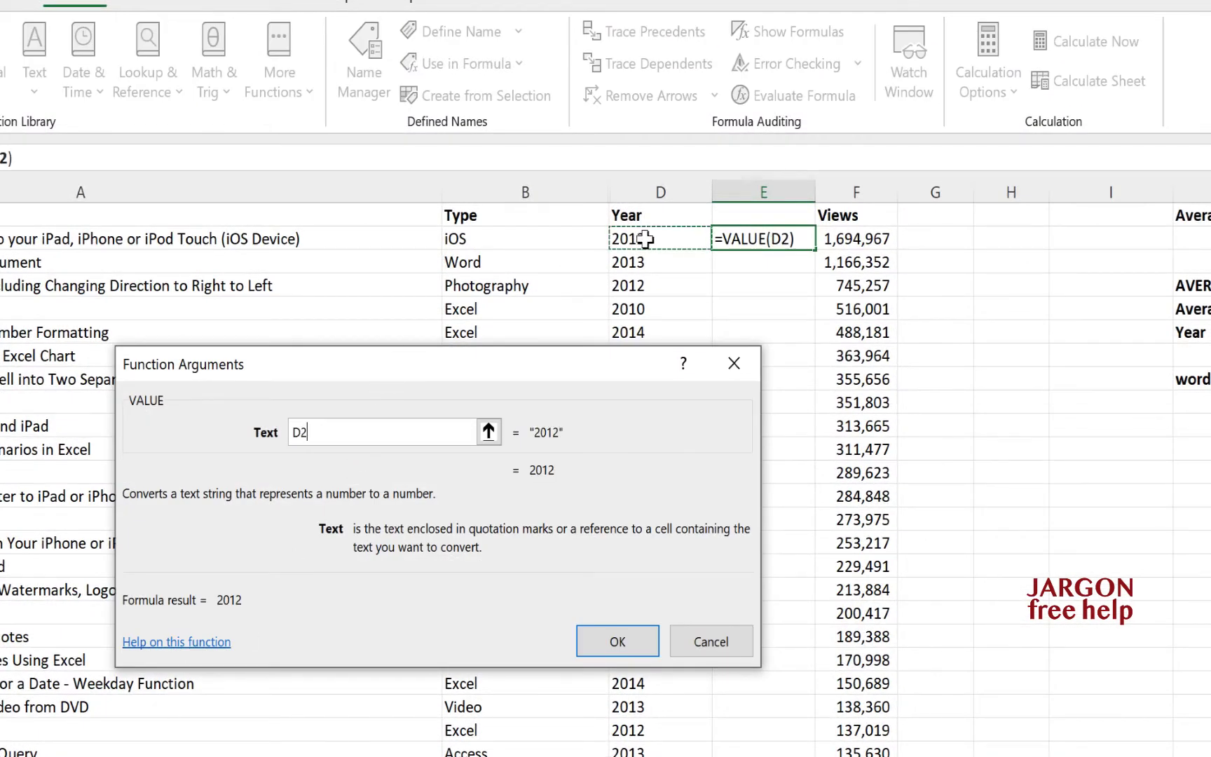
{"action": "left_click", "coordinate": [617, 642]}
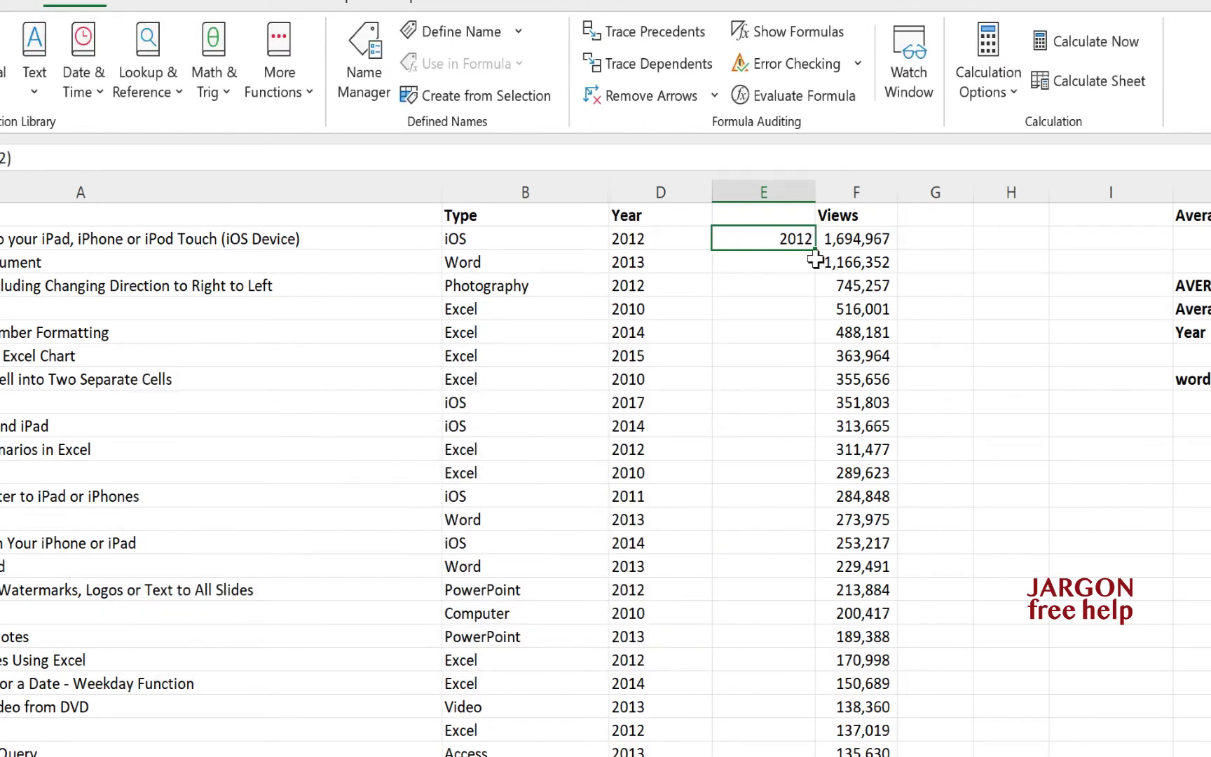
{"action": "left_click_drag", "start_coordinate": [815, 254], "coordinate": [806, 756]}
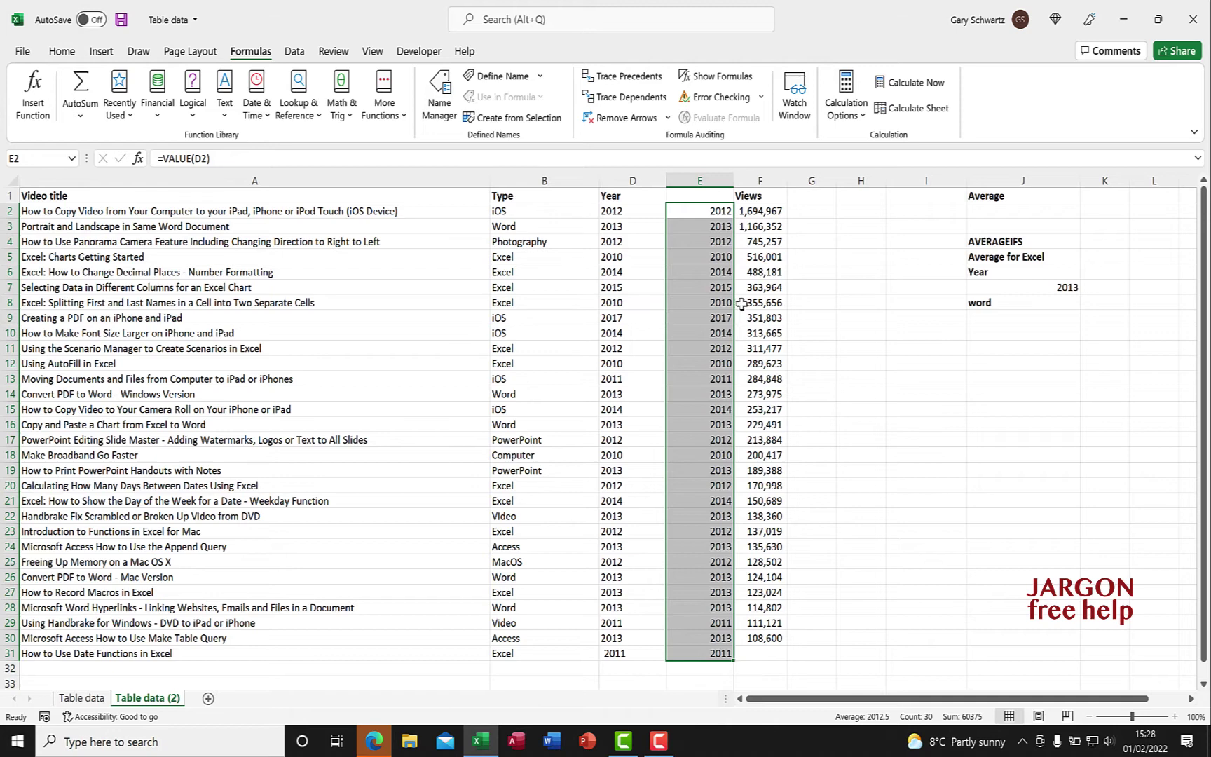
Step: Refill E2's VALUE formula down to E31 without formatting, check E16, then select E2:E31
{"action": "key", "text": "ctrl+z"}
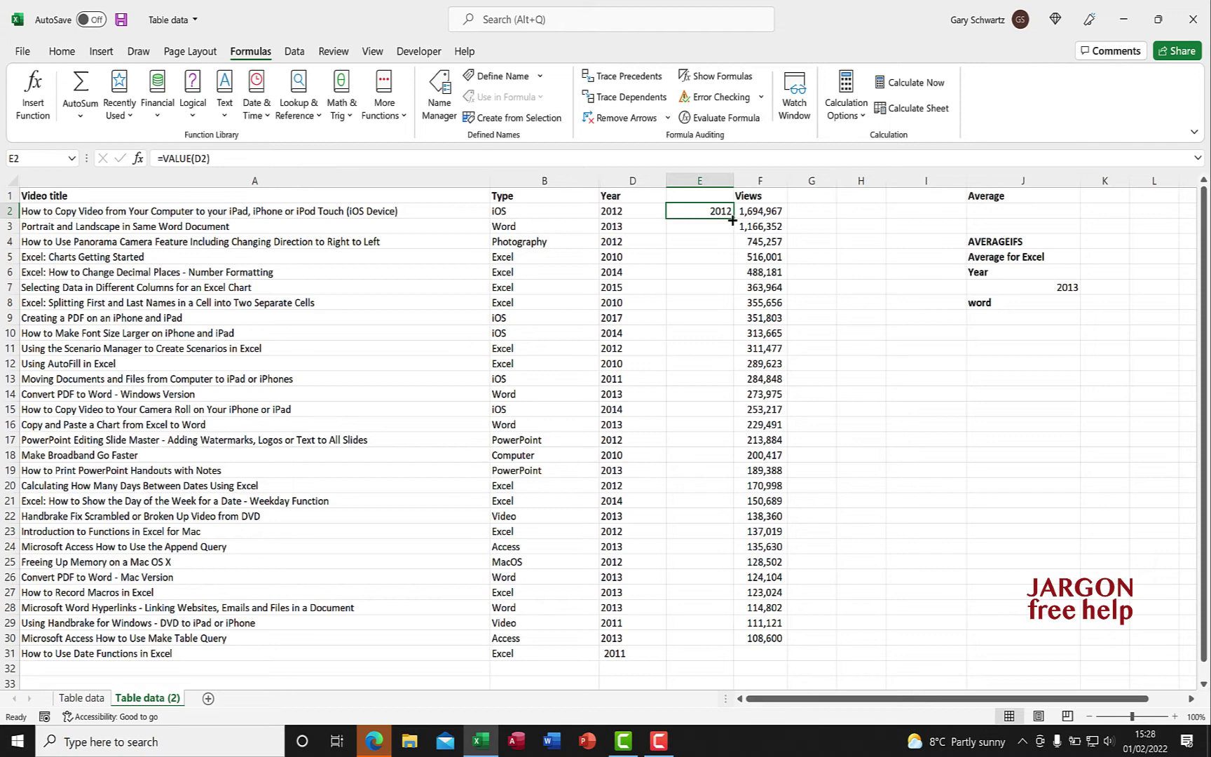
{"action": "left_click_drag", "start_coordinate": [733, 221], "coordinate": [731, 662]}
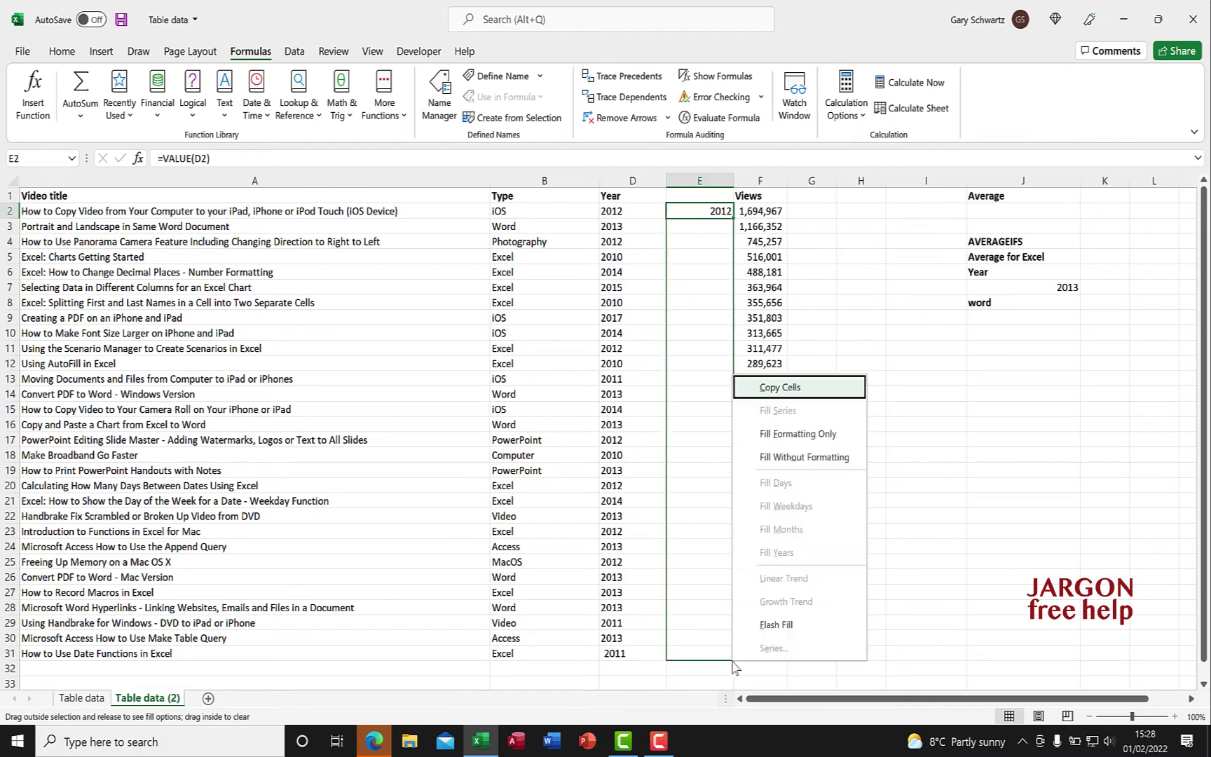
{"action": "left_click", "coordinate": [786, 459]}
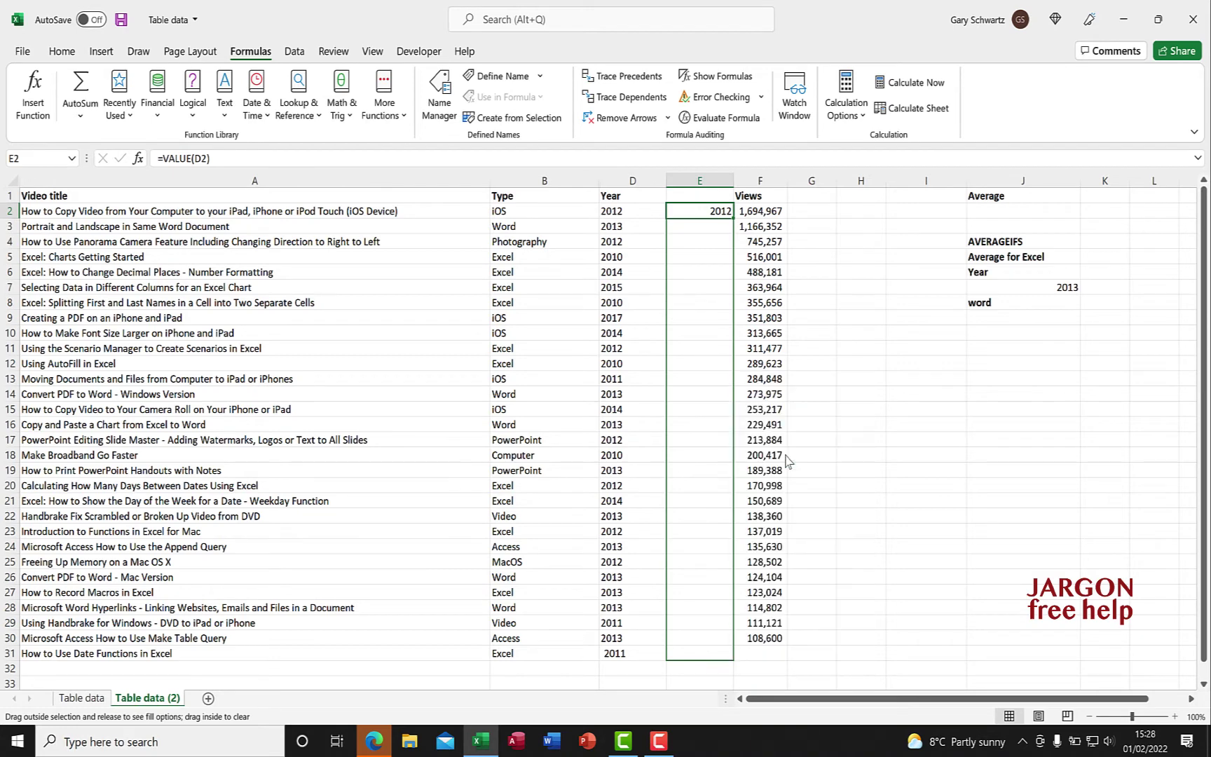
{"action": "left_click", "coordinate": [697, 423]}
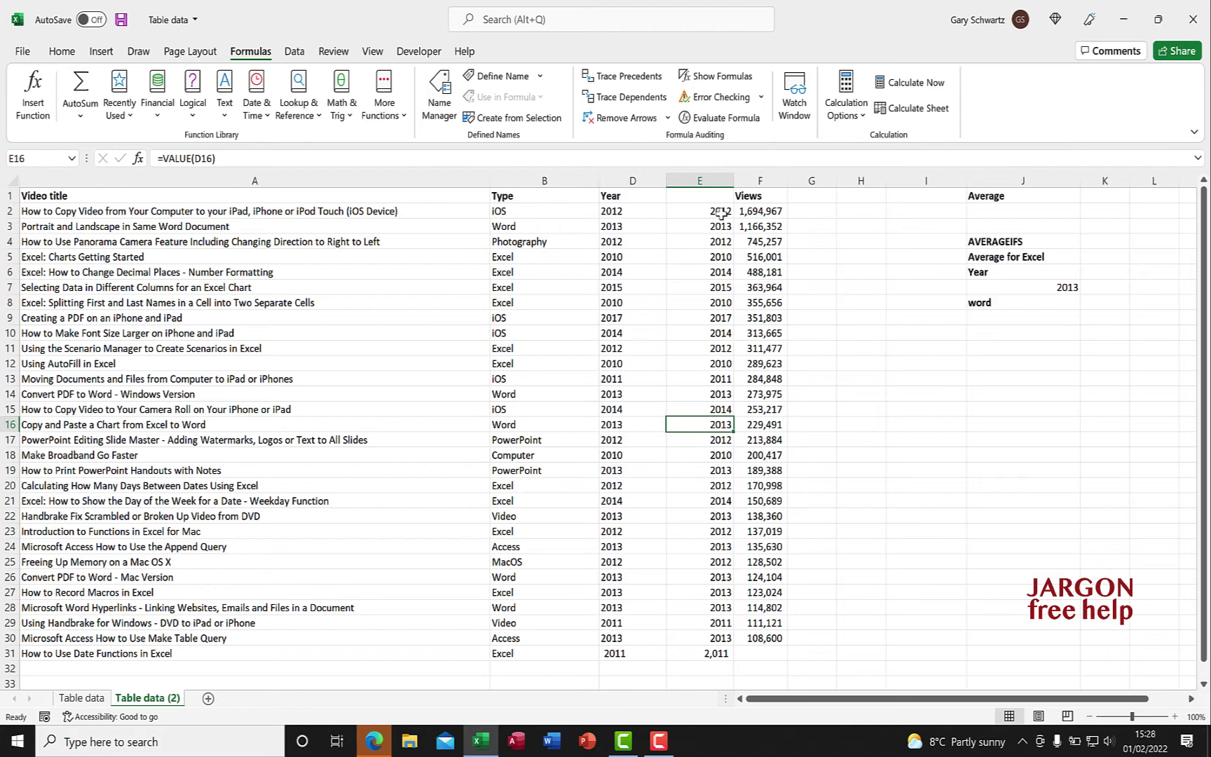
{"action": "left_click_drag", "start_coordinate": [719, 212], "coordinate": [725, 659]}
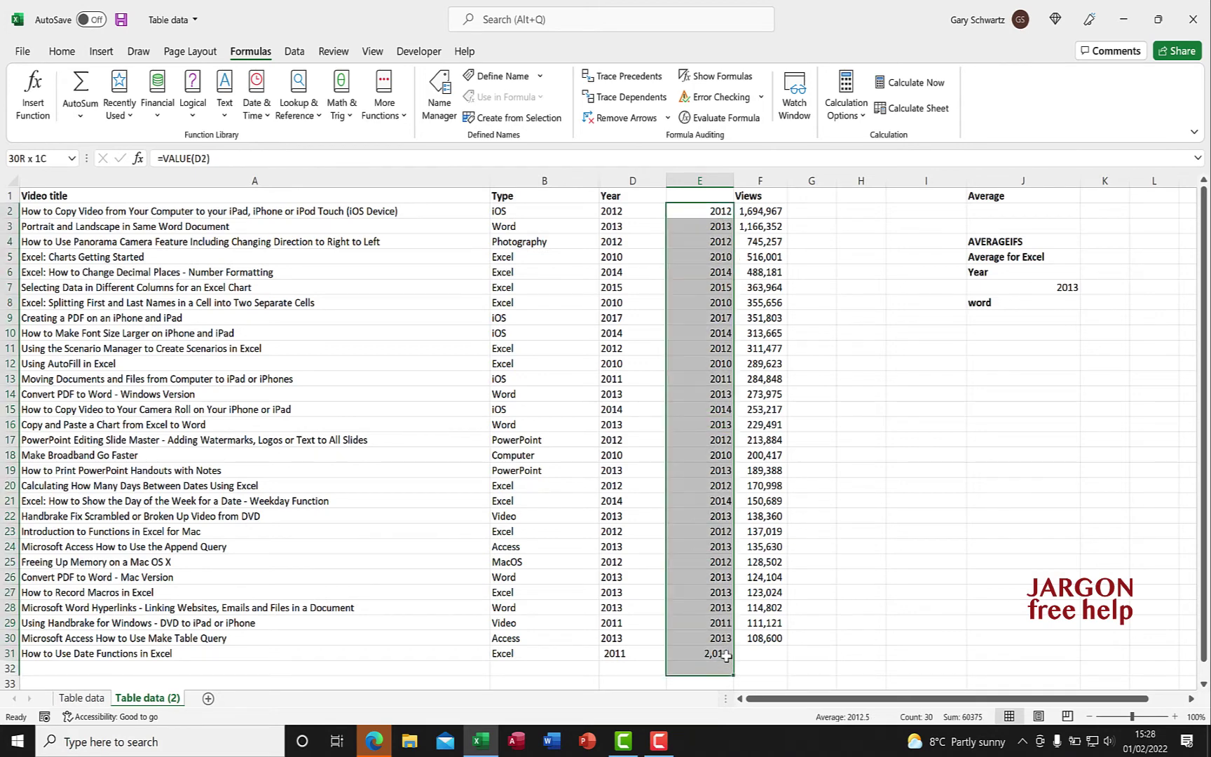
{"action": "key", "text": "Delete"}
{"action": "left_click", "coordinate": [694, 211]}
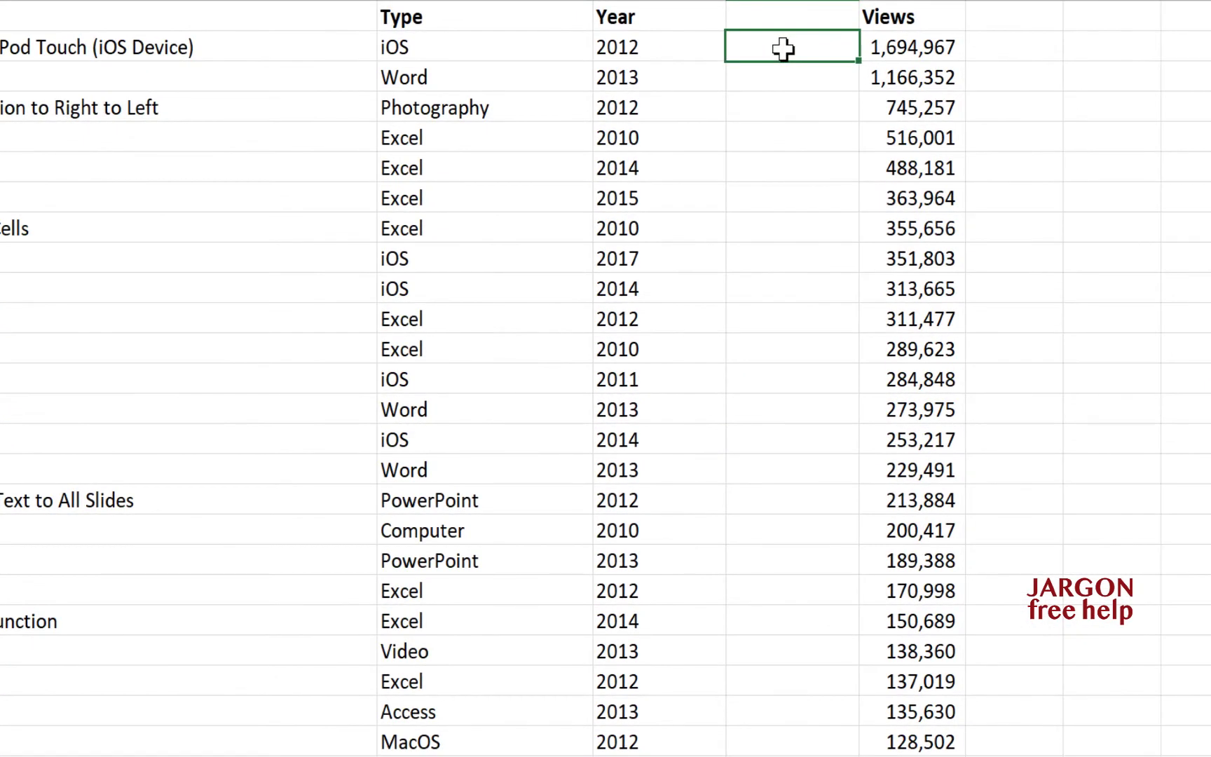
{"action": "type", "text": "=valu"}
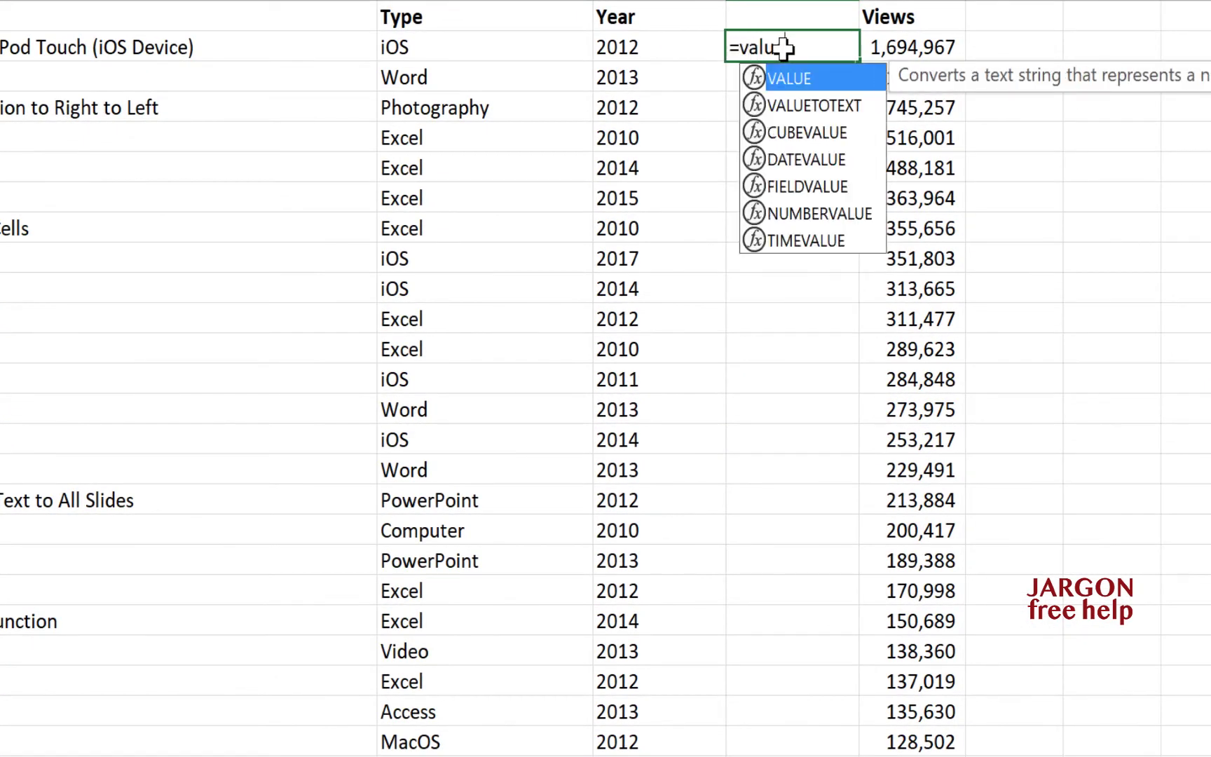
{"action": "type", "text": "e("}
{"action": "left_click", "coordinate": [596, 46]}
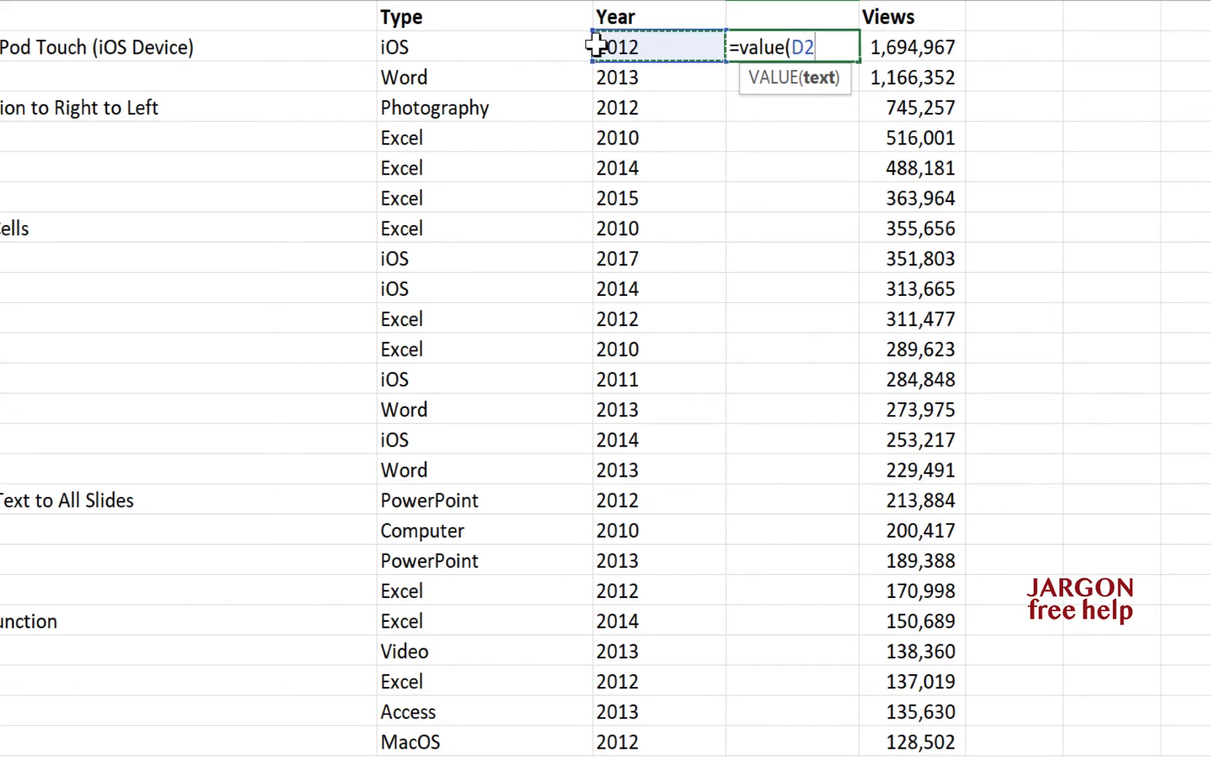
{"action": "key", "text": "Return"}
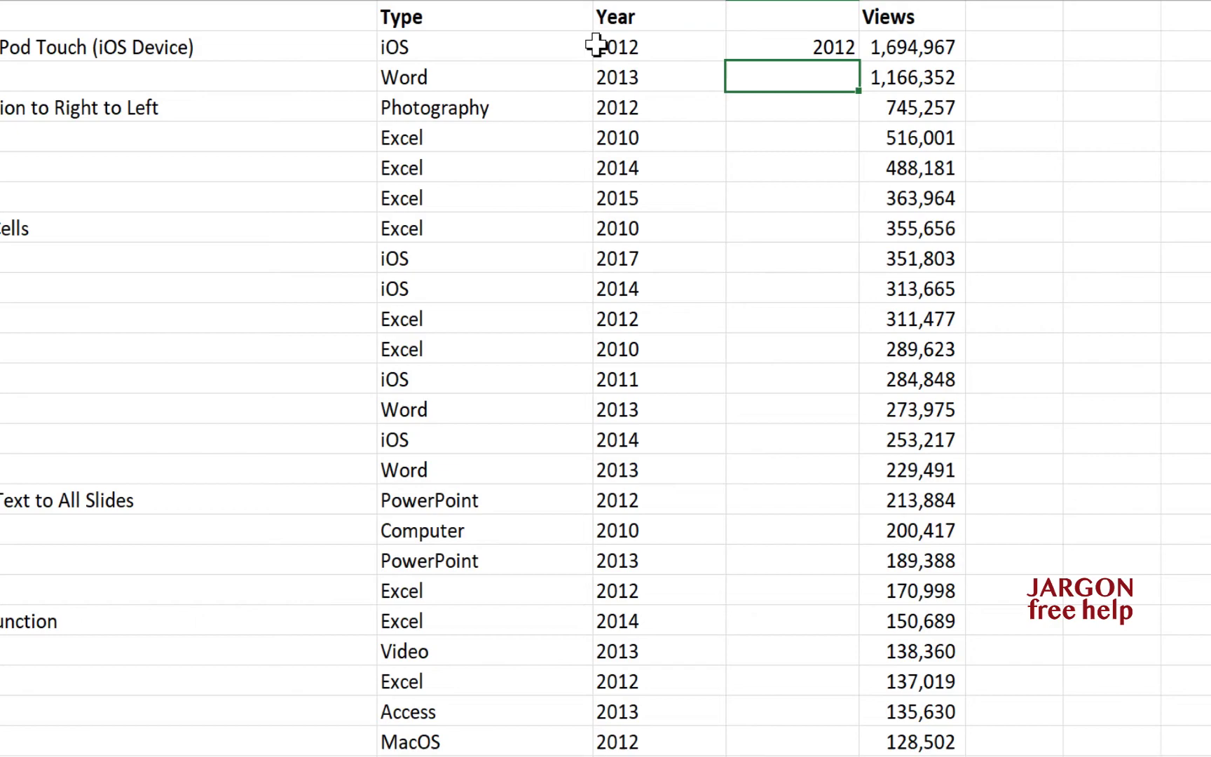
{"action": "left_click", "coordinate": [785, 47]}
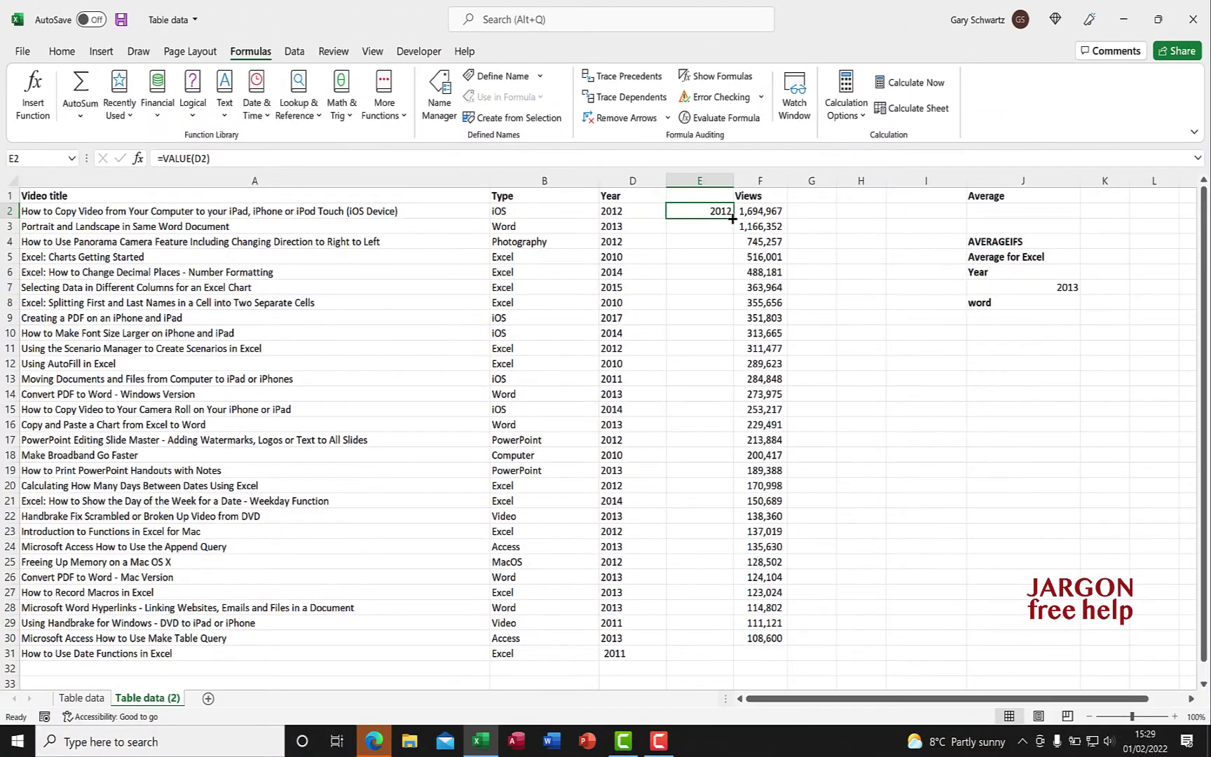
{"action": "left_click_drag", "start_coordinate": [732, 219], "coordinate": [736, 662]}
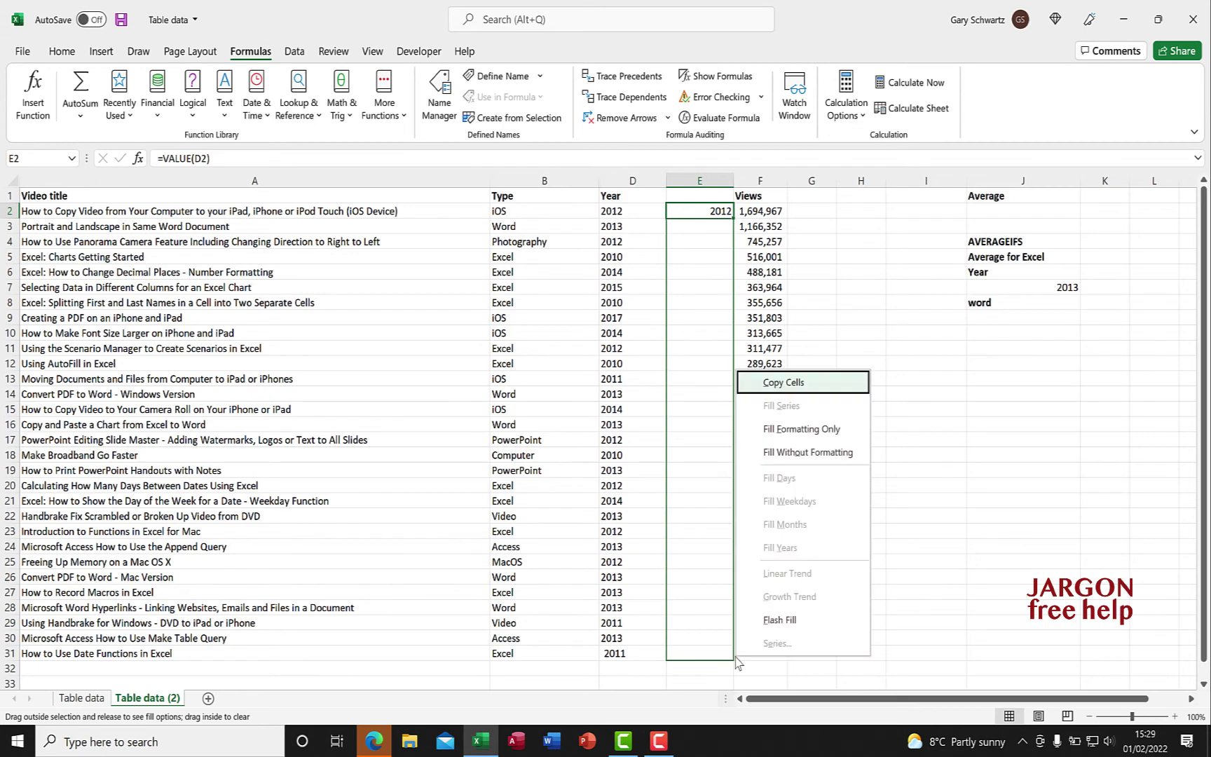
{"action": "left_click", "coordinate": [810, 453]}
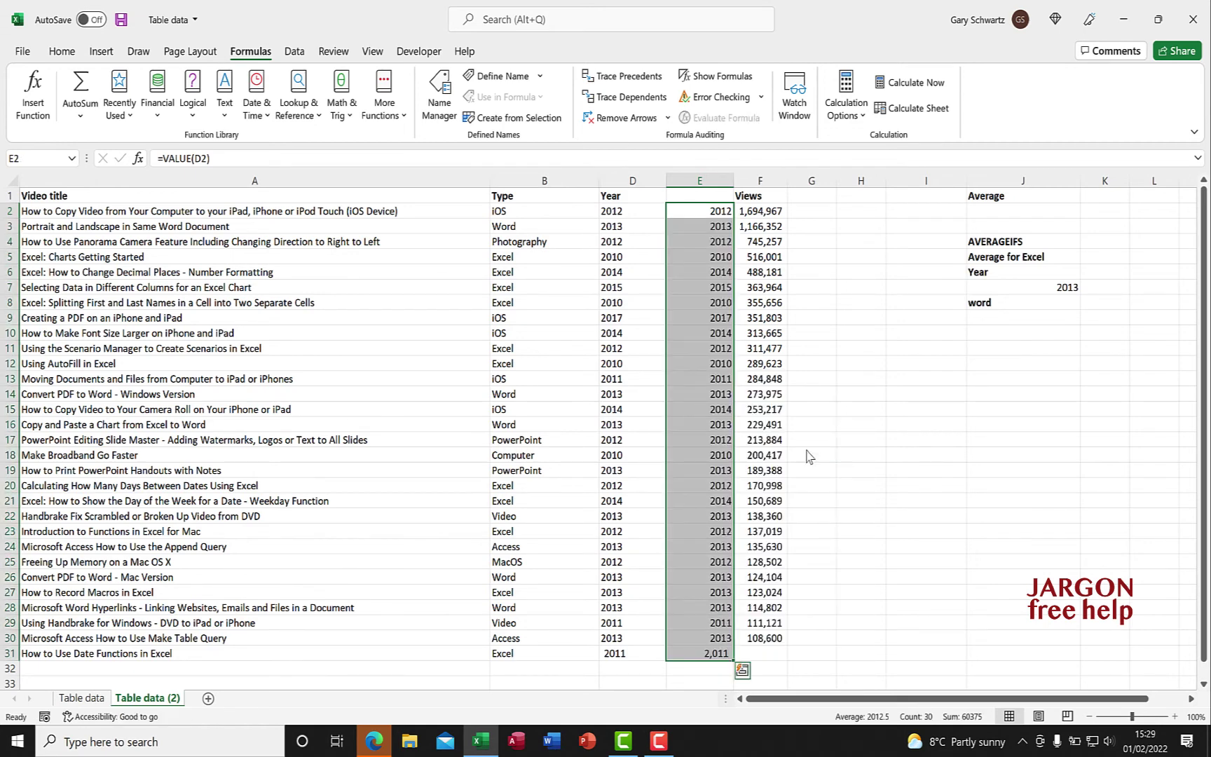
{"action": "left_click", "coordinate": [716, 654]}
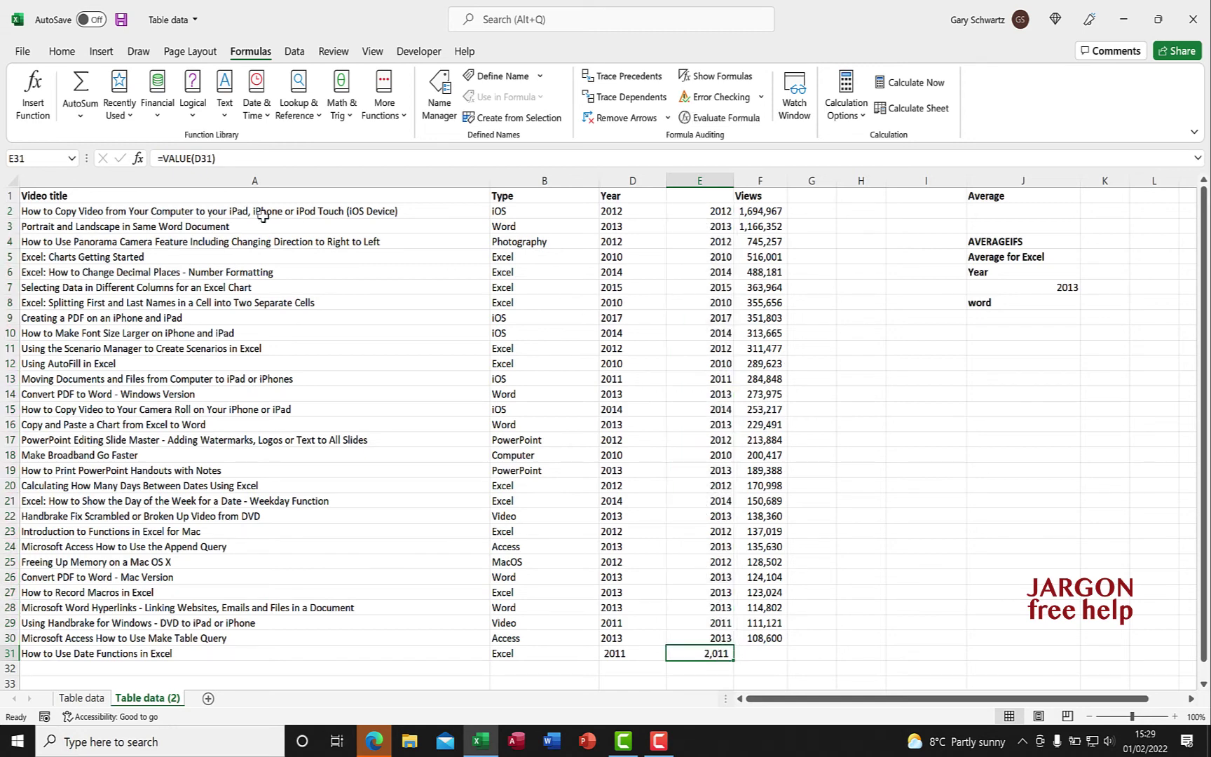
Step: Change cell E31's number format from Custom to General
{"action": "left_click", "coordinate": [62, 51]}
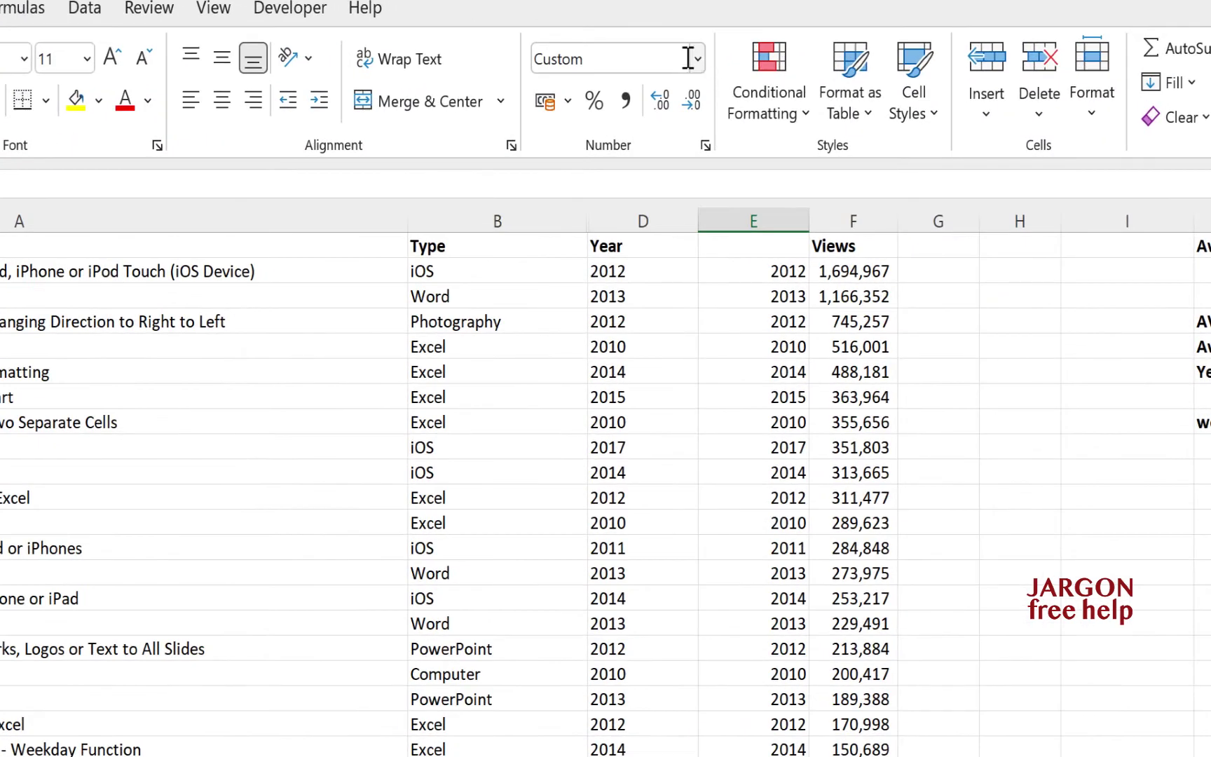
{"action": "left_click", "coordinate": [698, 59]}
{"action": "left_click", "coordinate": [632, 106]}
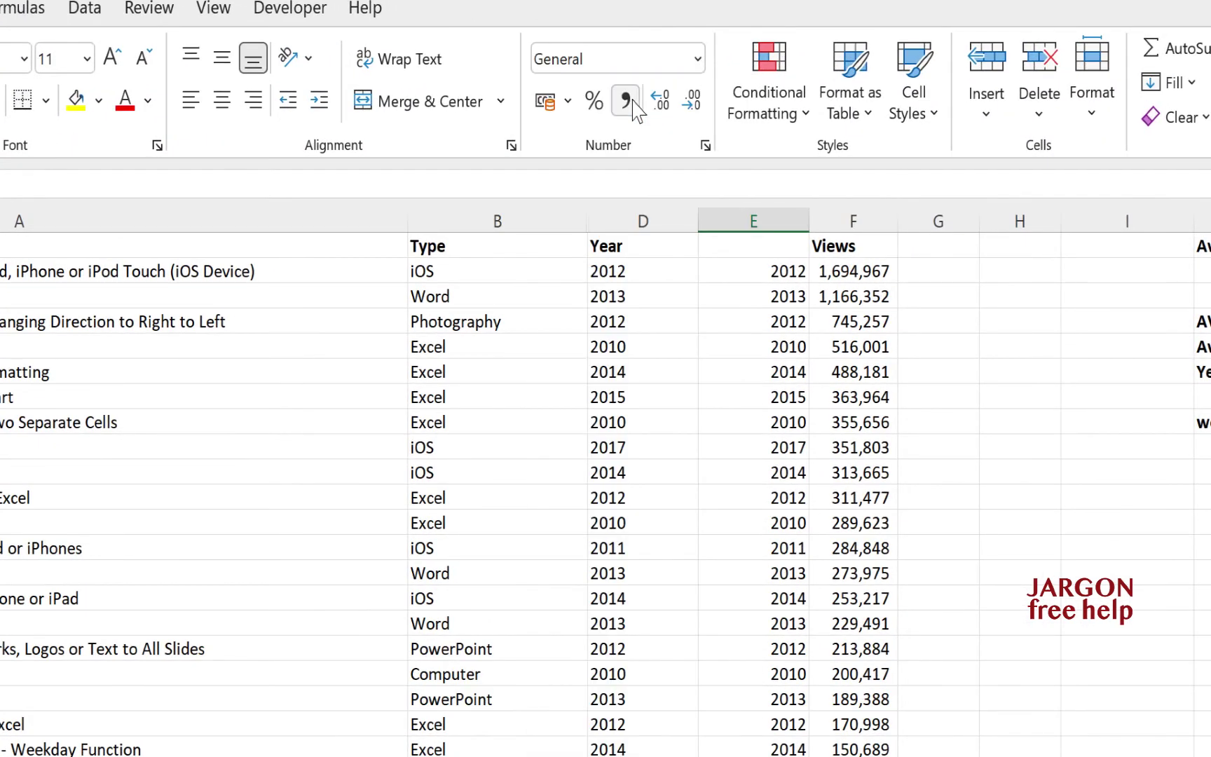